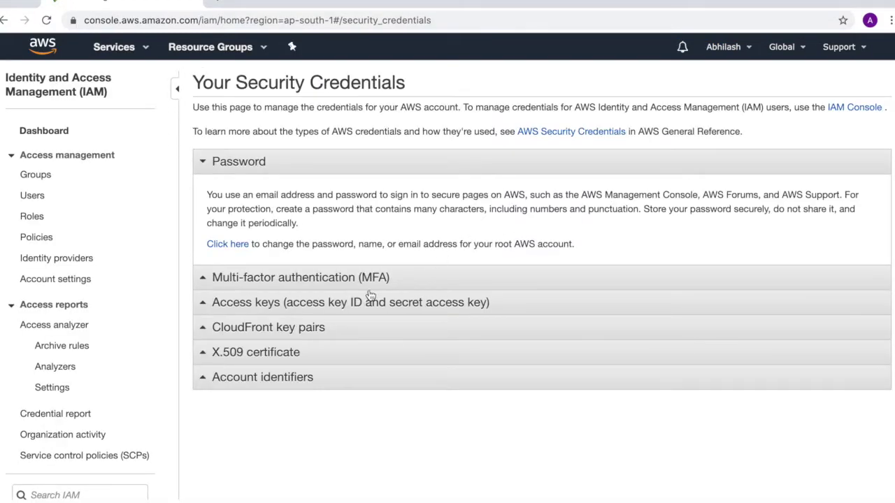
Expand the root MFA section, choose Activate MFA, and open the MFA info link in a new tab
{"action": "left_click", "coordinate": [370, 283]}
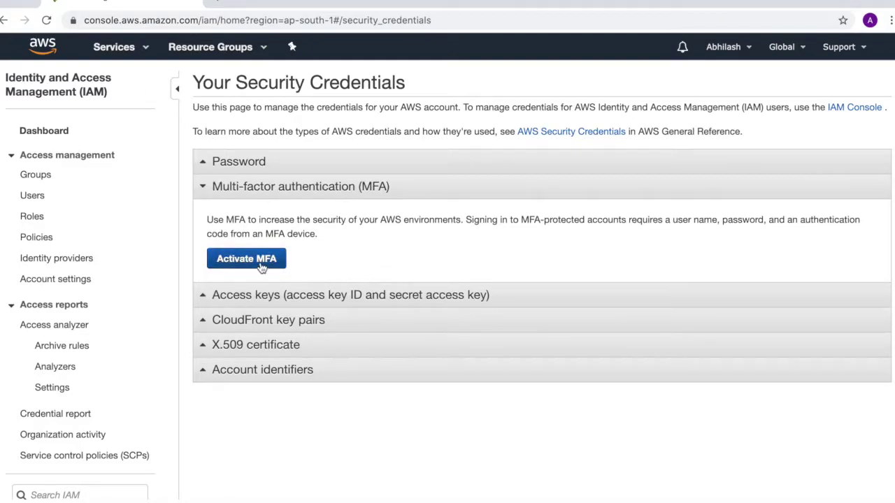
{"action": "left_click", "coordinate": [261, 262]}
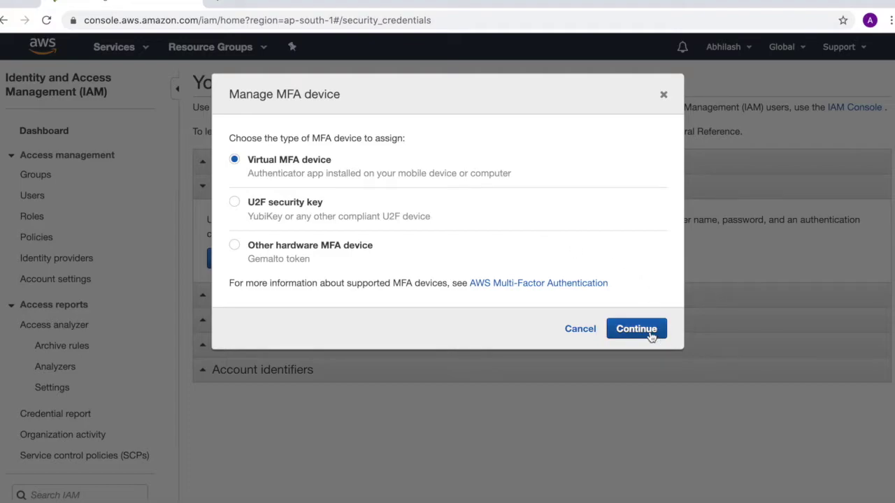
{"action": "right_click", "coordinate": [575, 285]}
{"action": "left_click", "coordinate": [594, 288]}
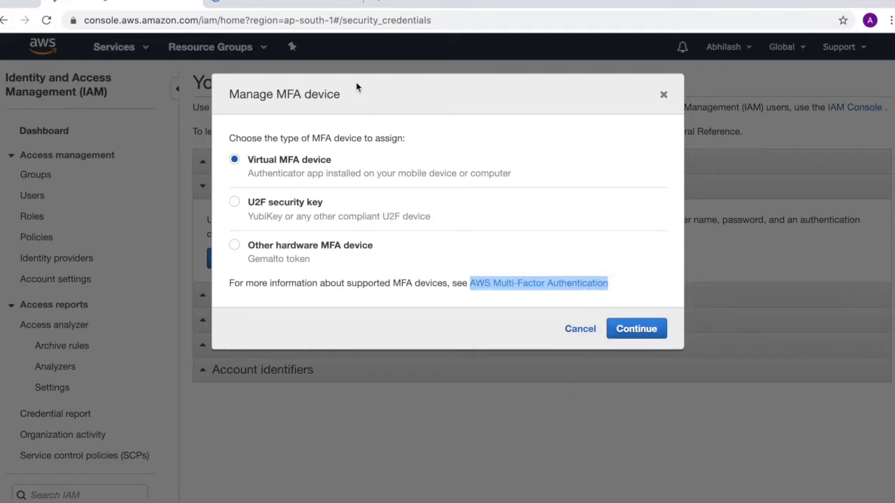
{"action": "left_click", "coordinate": [293, 5]}
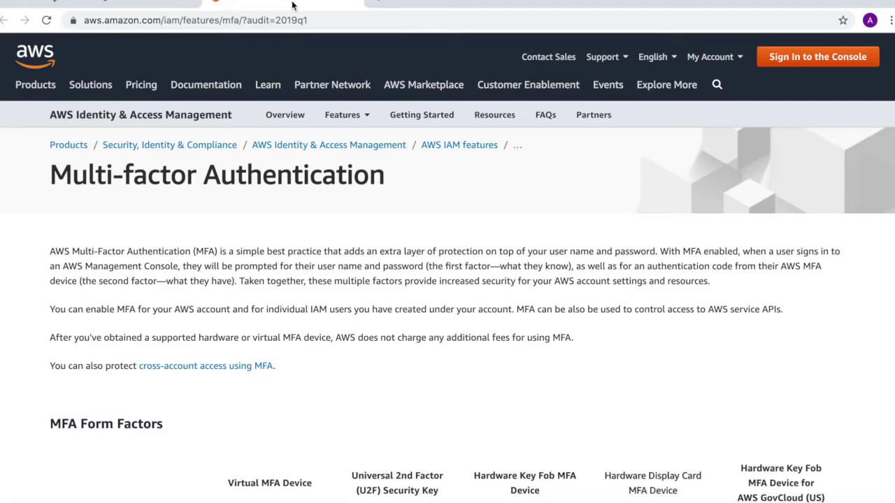
{"action": "scroll", "coordinate": [308, 308], "scroll_direction": "down", "scroll_amount": 1}
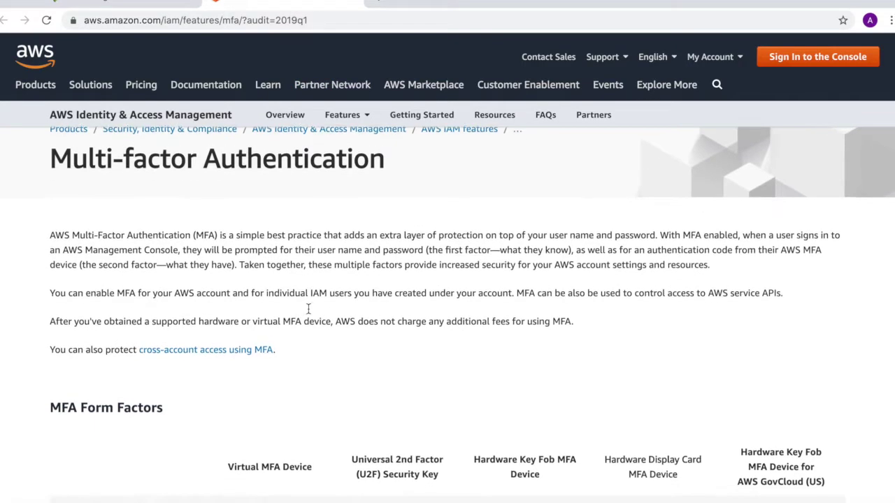
{"action": "scroll", "coordinate": [308, 310], "scroll_direction": "down", "scroll_amount": 4}
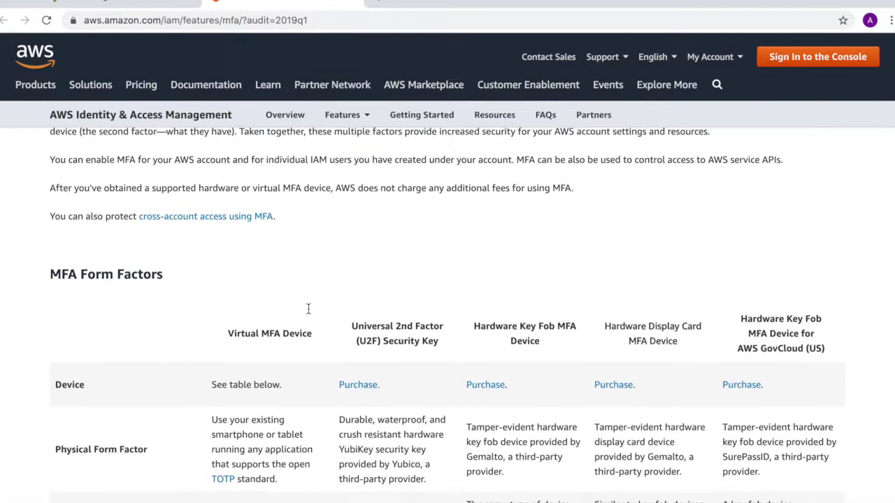
{"action": "scroll", "coordinate": [308, 310], "scroll_direction": "down", "scroll_amount": 2}
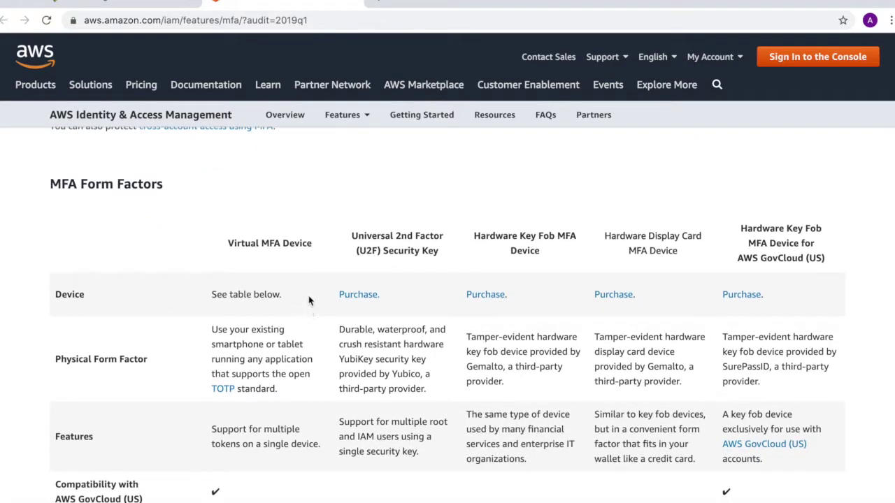
{"action": "scroll", "coordinate": [309, 299], "scroll_direction": "down", "scroll_amount": 1}
{"action": "scroll", "coordinate": [309, 299], "scroll_direction": "down", "scroll_amount": 1}
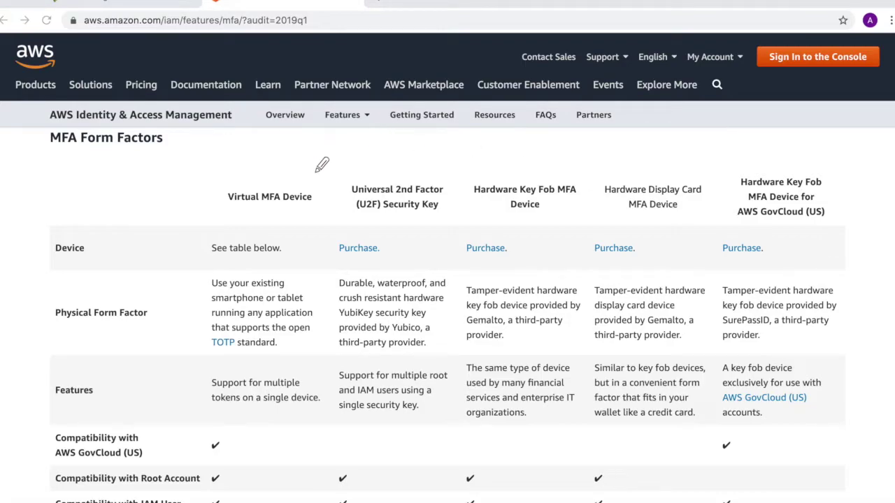
{"action": "mouse_move", "coordinate": [322, 179]}
{"action": "left_mouse_down"}
{"action": "mouse_move", "coordinate": [209, 168]}
{"action": "mouse_move", "coordinate": [239, 219]}
{"action": "mouse_move", "coordinate": [321, 185]}
{"action": "mouse_move", "coordinate": [319, 177]}
{"action": "left_mouse_up"}
{"action": "scroll", "coordinate": [752, 364], "scroll_direction": "down", "scroll_amount": 3}
{"action": "scroll", "coordinate": [752, 366], "scroll_direction": "down", "scroll_amount": 3}
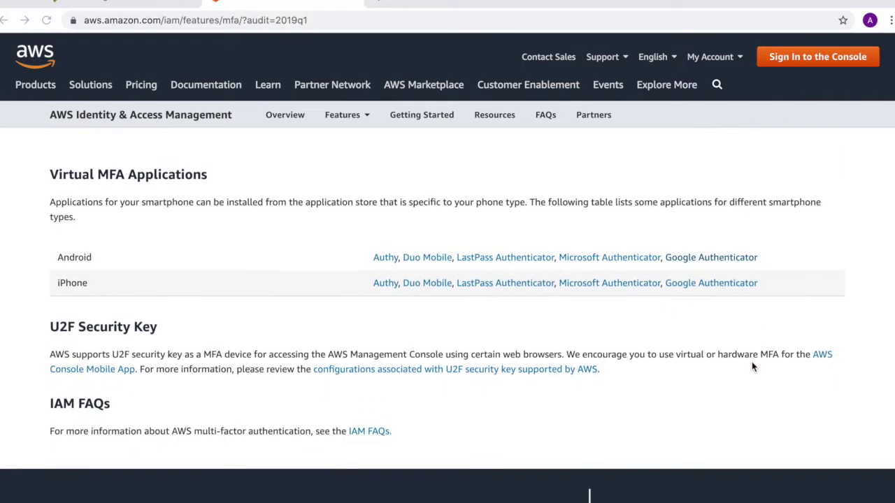
{"action": "scroll", "coordinate": [753, 363], "scroll_direction": "up", "scroll_amount": 3}
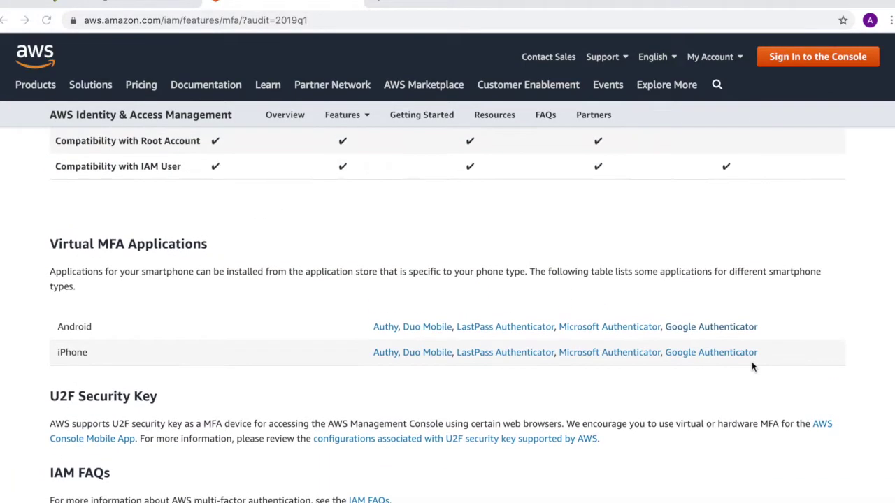
{"action": "scroll", "coordinate": [753, 366], "scroll_direction": "up", "scroll_amount": 3}
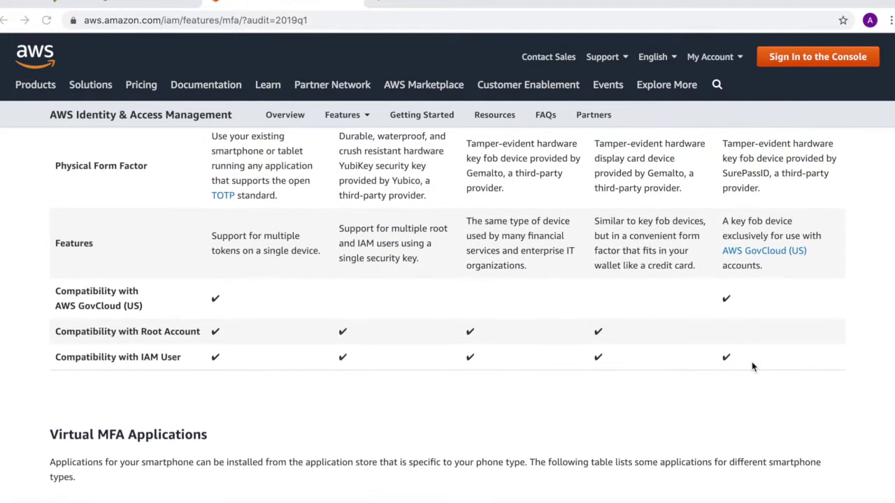
{"action": "scroll", "coordinate": [752, 362], "scroll_direction": "up", "scroll_amount": 1}
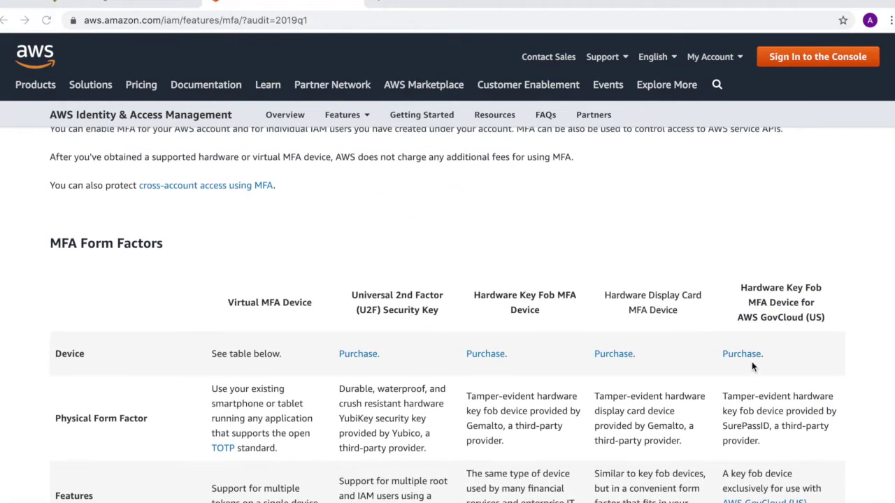
{"action": "left_click", "coordinate": [146, 5]}
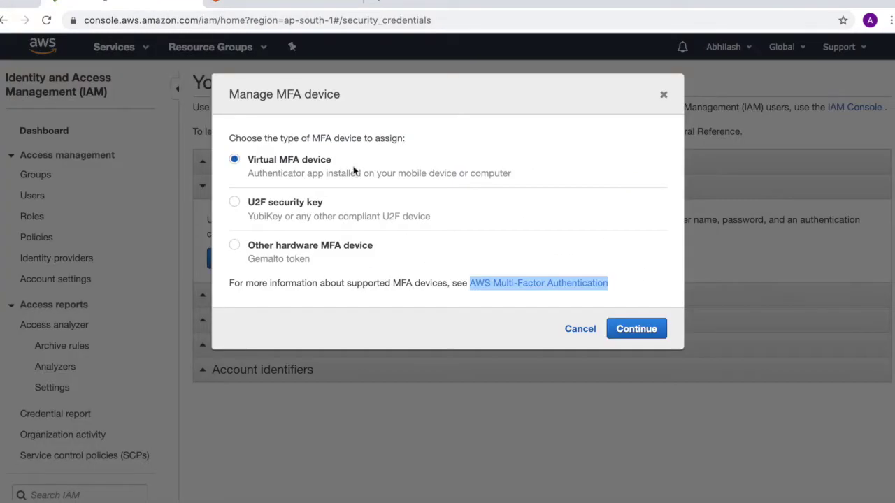
Continue with Virtual MFA device to reach the virtual MFA setup dialog
{"action": "left_click", "coordinate": [664, 329]}
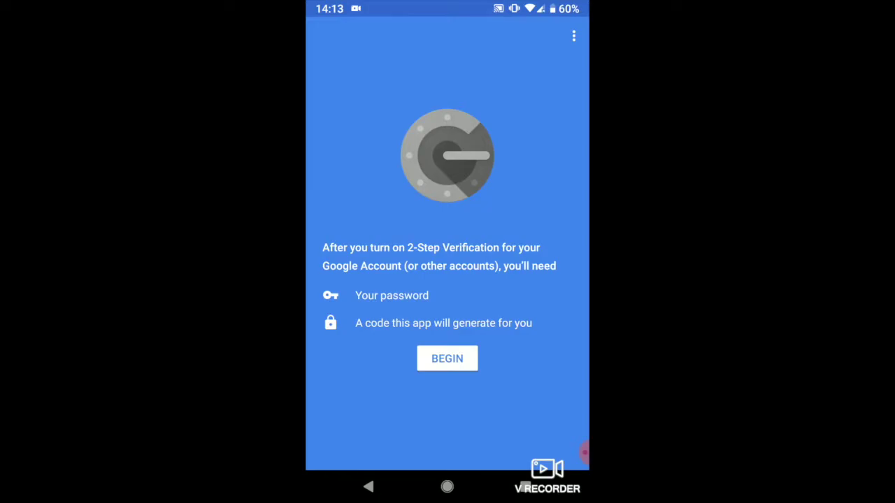
Begin Google Authenticator setup and choose to add the account by scanning a barcode
{"action": "left_click", "coordinate": [447, 358]}
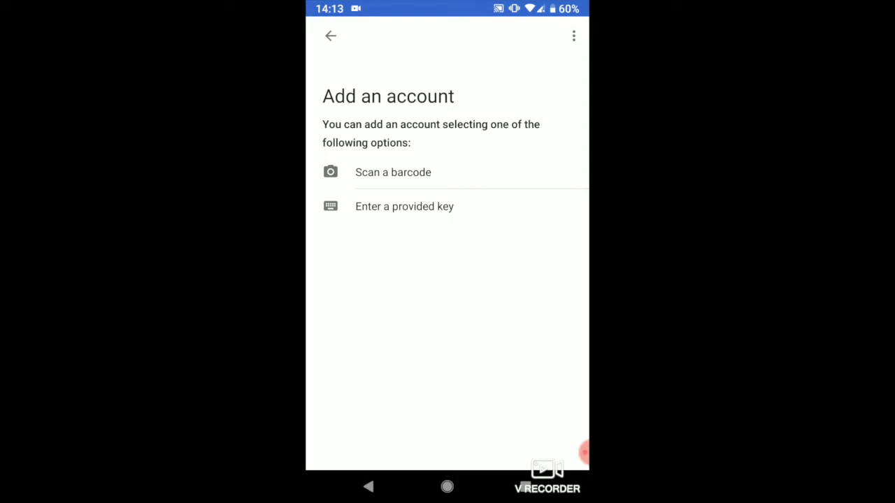
{"action": "left_click", "coordinate": [393, 172]}
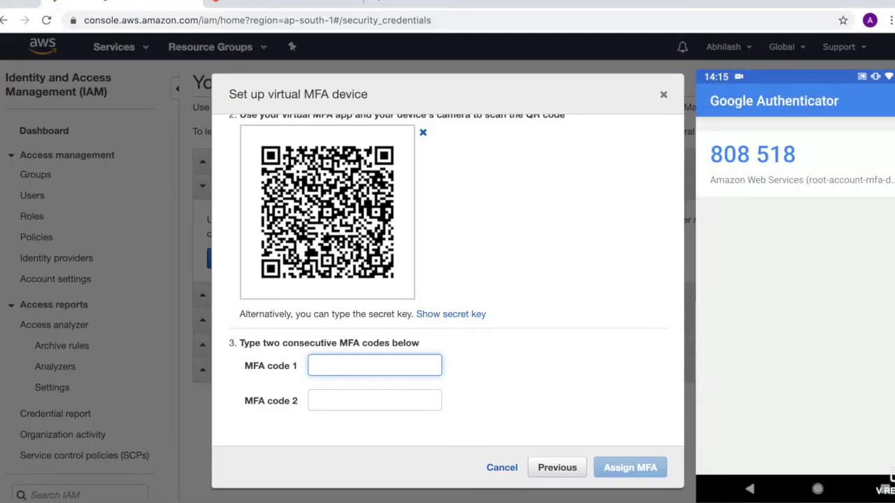
Enter two consecutive authenticator codes, assign the virtual MFA device, and close the success notice
{"action": "left_click", "coordinate": [364, 405]}
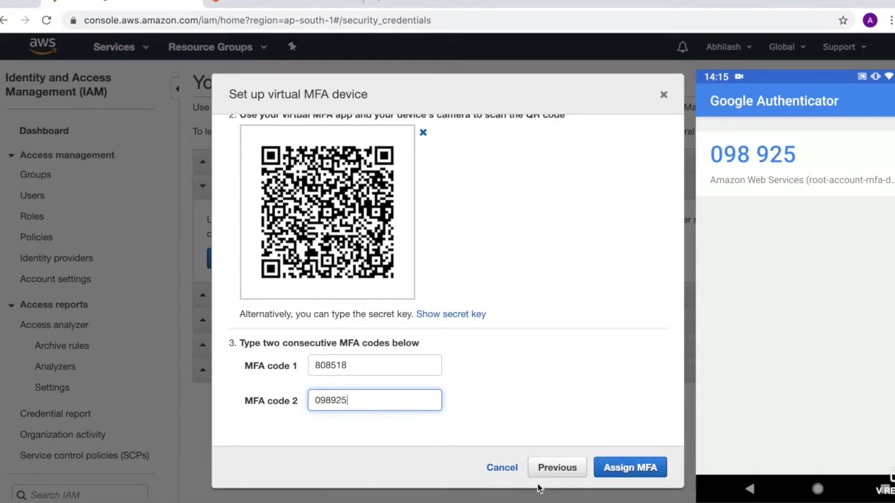
{"action": "left_click", "coordinate": [609, 467]}
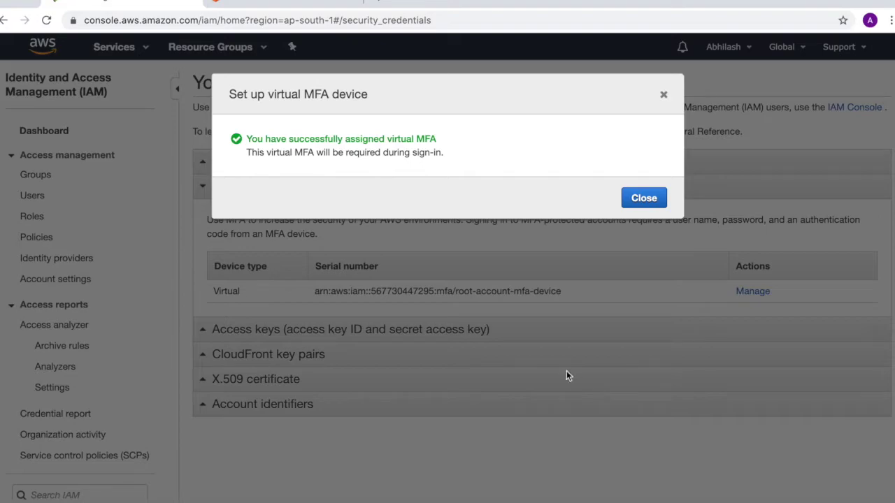
{"action": "left_click", "coordinate": [650, 201]}
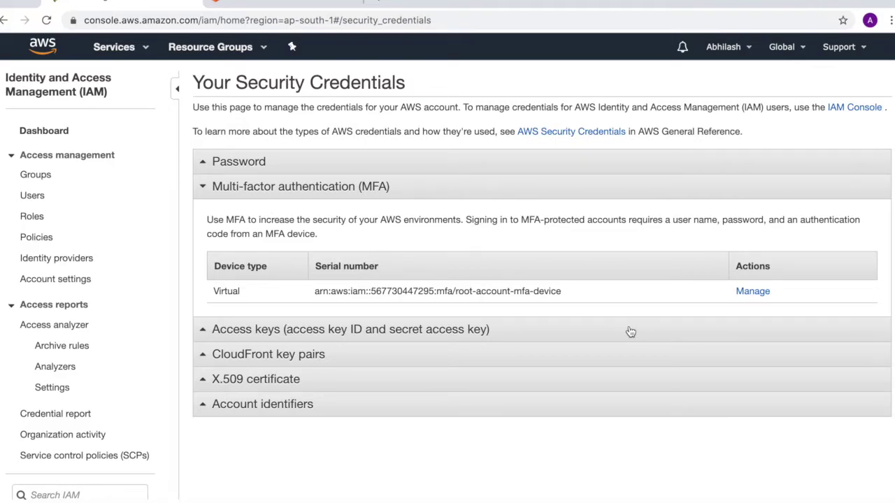
Sign out of the root account from the account menu
{"action": "left_click", "coordinate": [746, 46]}
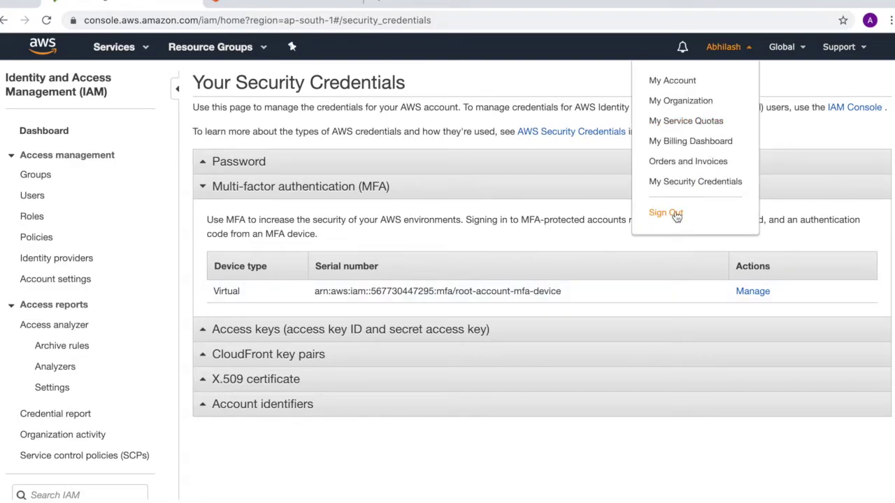
{"action": "left_click", "coordinate": [668, 213]}
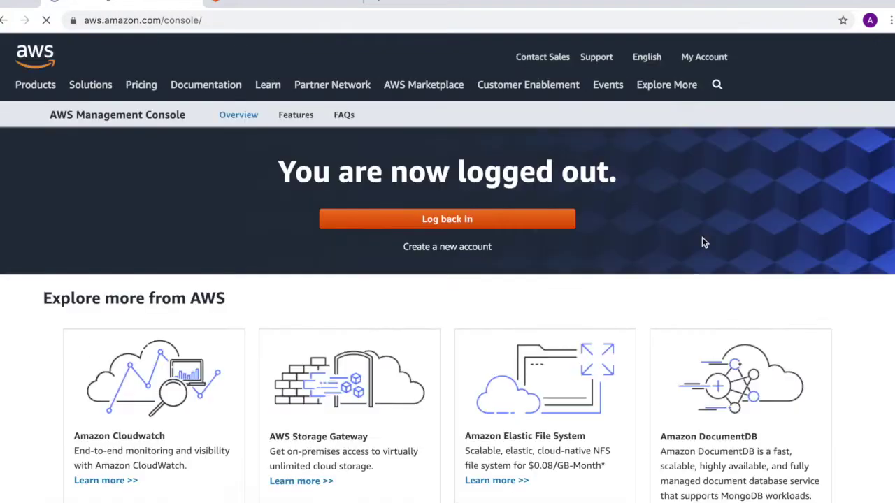
Log back in as the root user with the account password and an authenticator code
{"action": "left_click", "coordinate": [532, 228]}
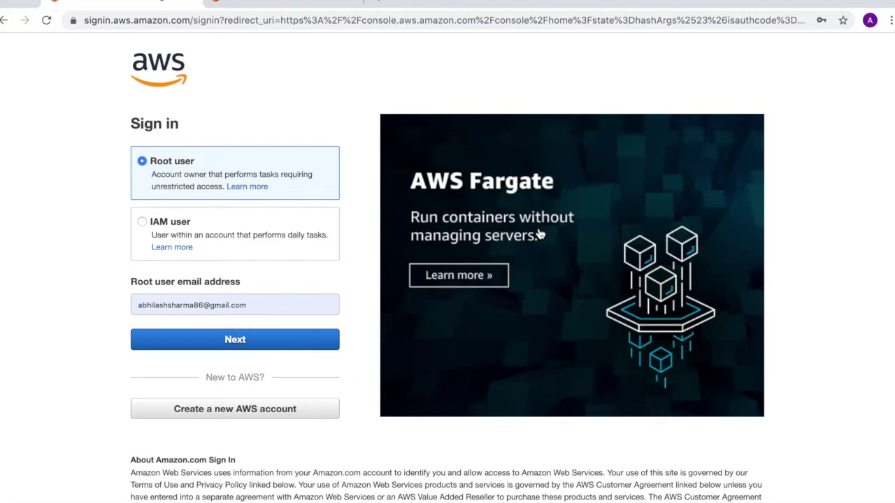
{"action": "left_click", "coordinate": [257, 340]}
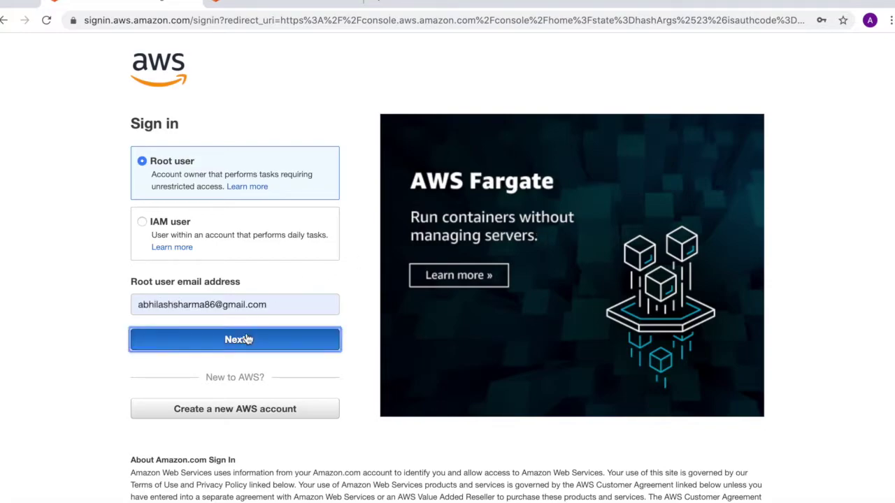
{"action": "type", "text": "*****"}
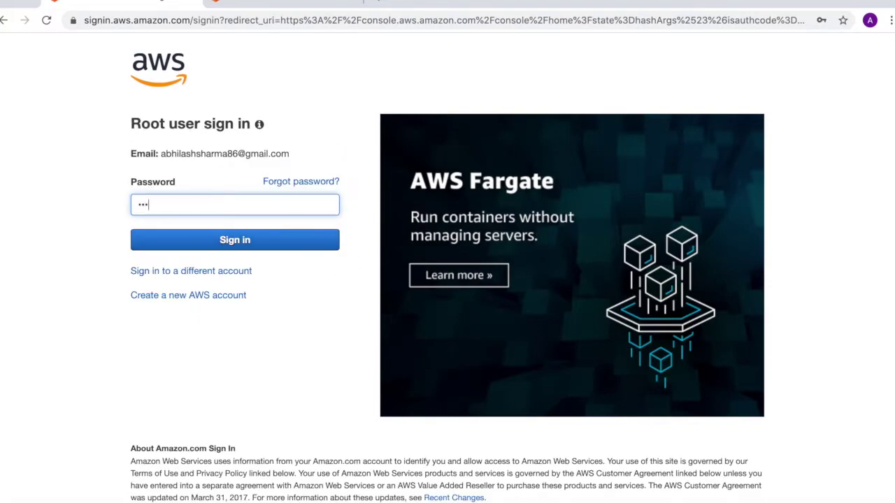
{"action": "type", "text": "*****"}
{"action": "left_click", "coordinate": [269, 244]}
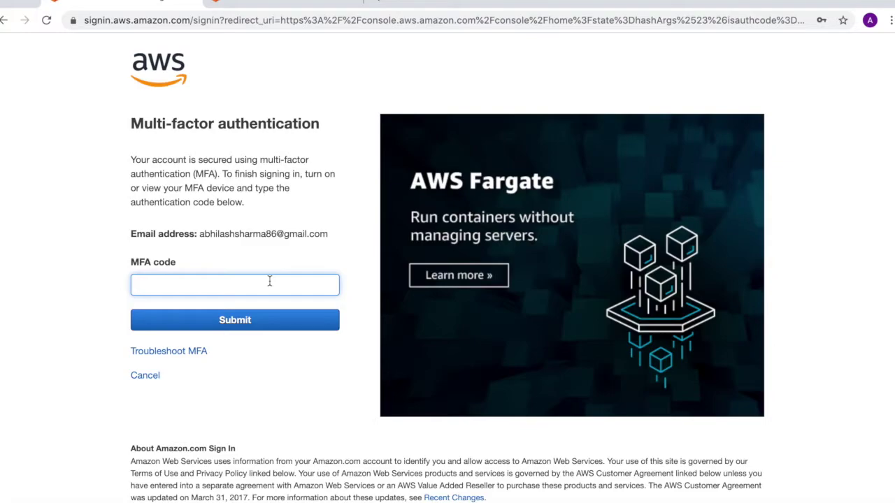
{"action": "left_click", "coordinate": [260, 324]}
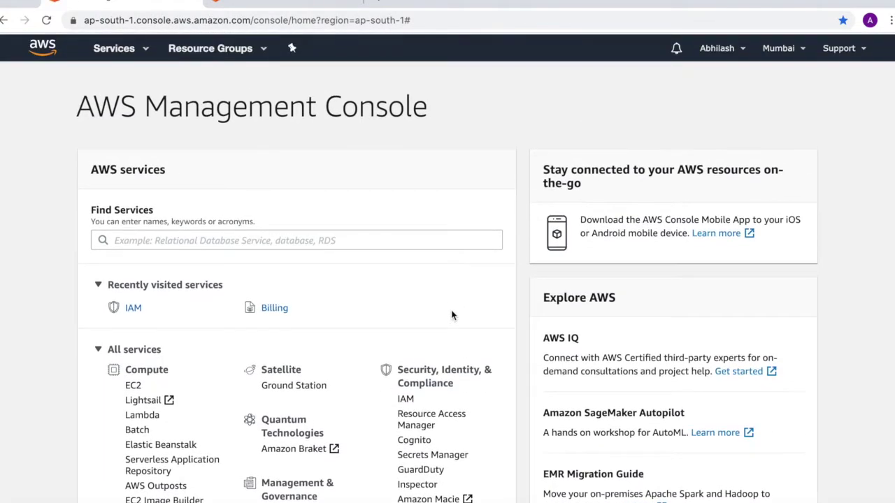
Open Security Credentials, view the root account's virtual MFA device, and close its management dialog
{"action": "left_click", "coordinate": [740, 51]}
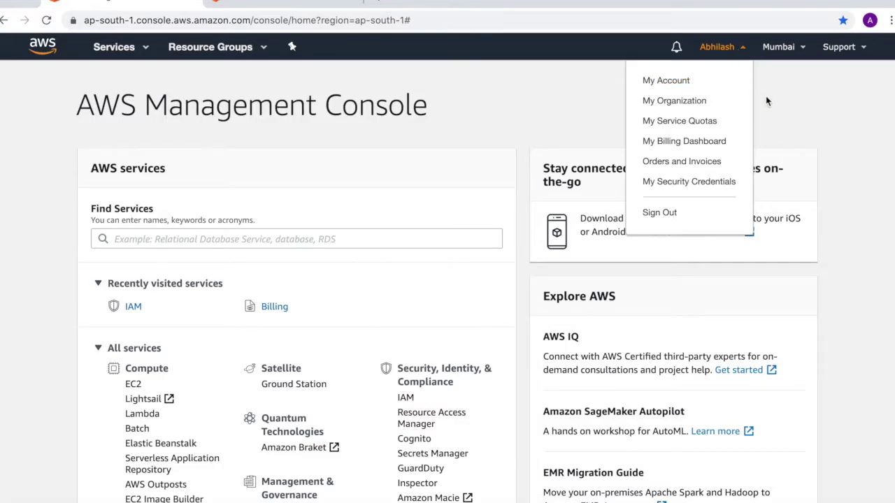
{"action": "left_click", "coordinate": [711, 182]}
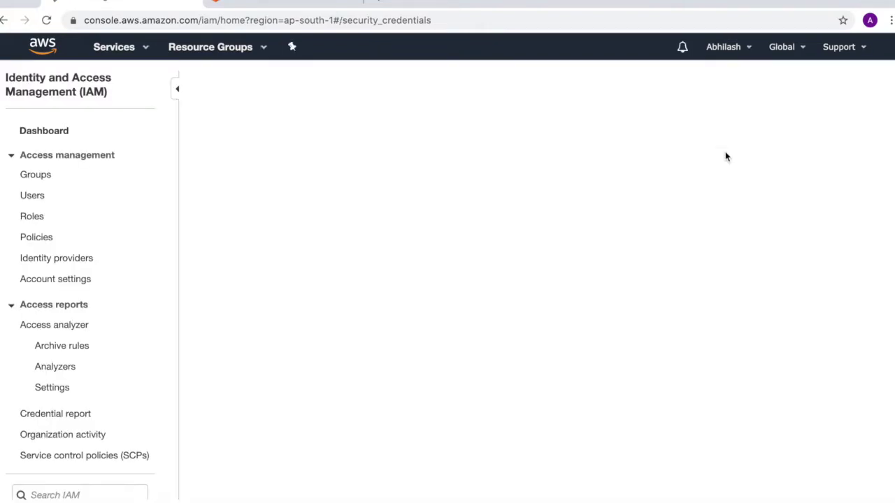
{"action": "left_click", "coordinate": [366, 281]}
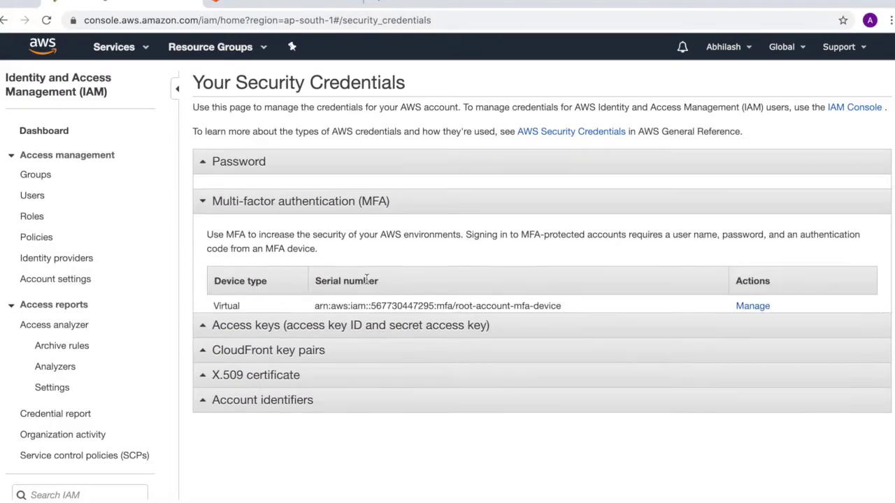
{"action": "left_click", "coordinate": [745, 292]}
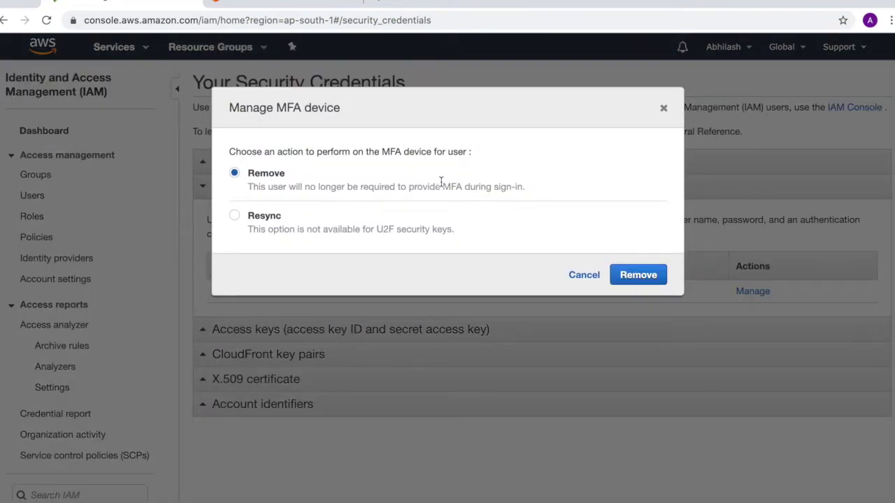
{"action": "left_click", "coordinate": [586, 276]}
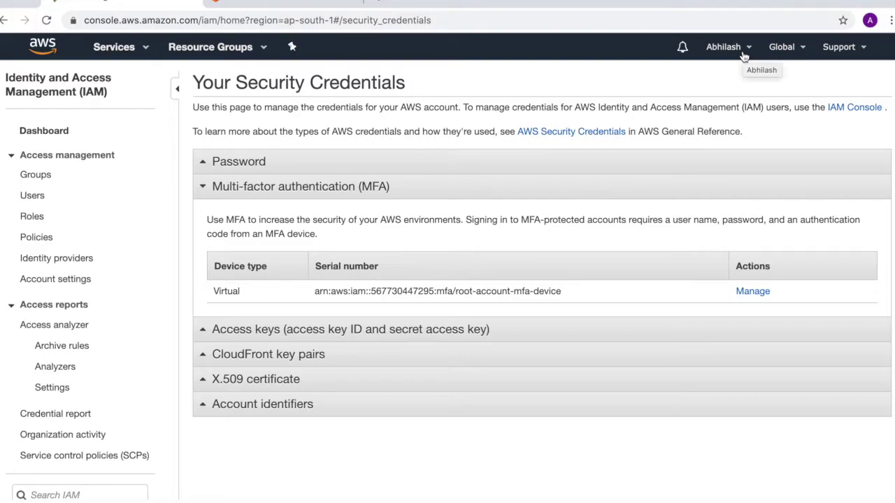
Search Services for IAM and open the IAM dashboard
{"action": "left_click", "coordinate": [116, 46]}
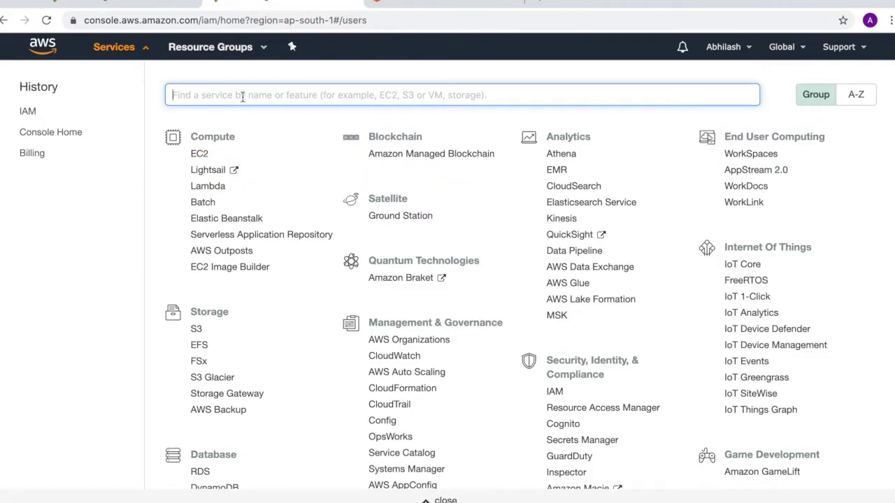
{"action": "type", "text": "IAM"}
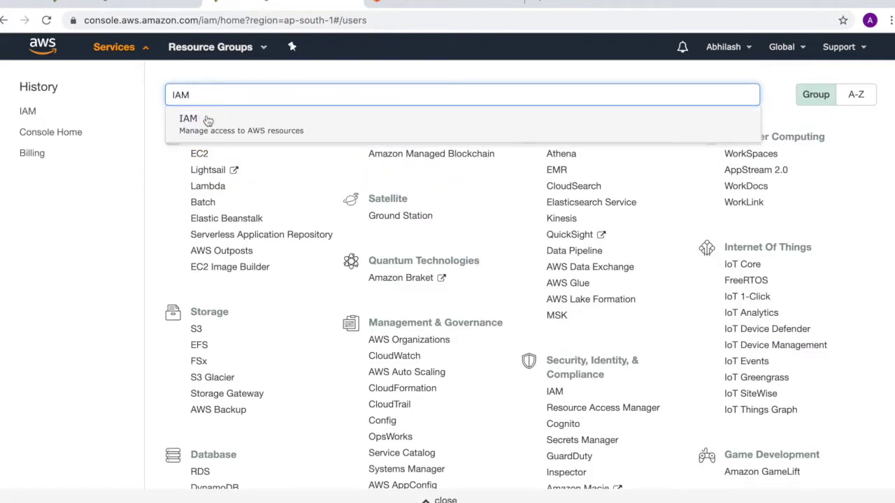
{"action": "left_click", "coordinate": [196, 123]}
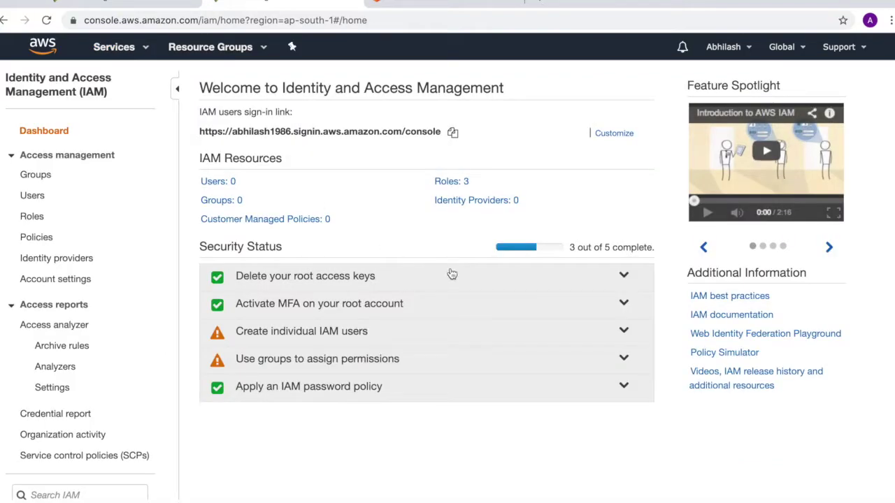
Expand and collapse each Security Status item: root access keys, root MFA, IAM users, group permissions, password policy
{"action": "left_click", "coordinate": [454, 276]}
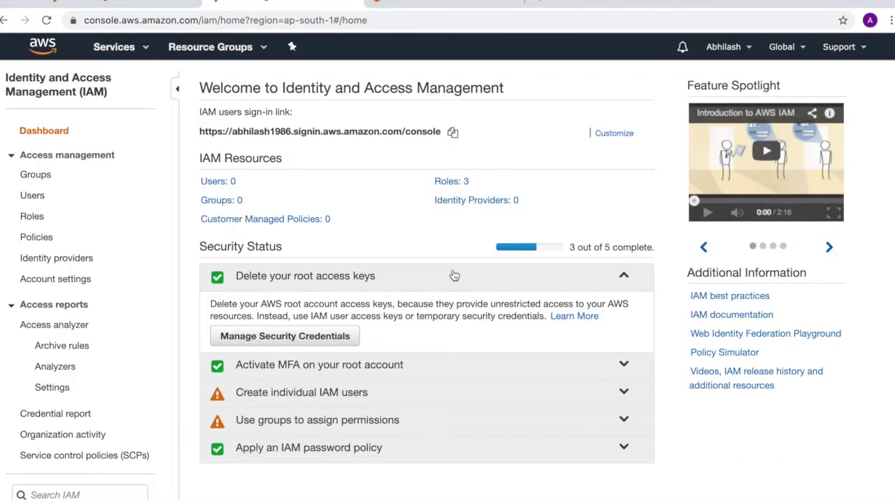
{"action": "left_click", "coordinate": [455, 276]}
{"action": "left_click", "coordinate": [457, 303]}
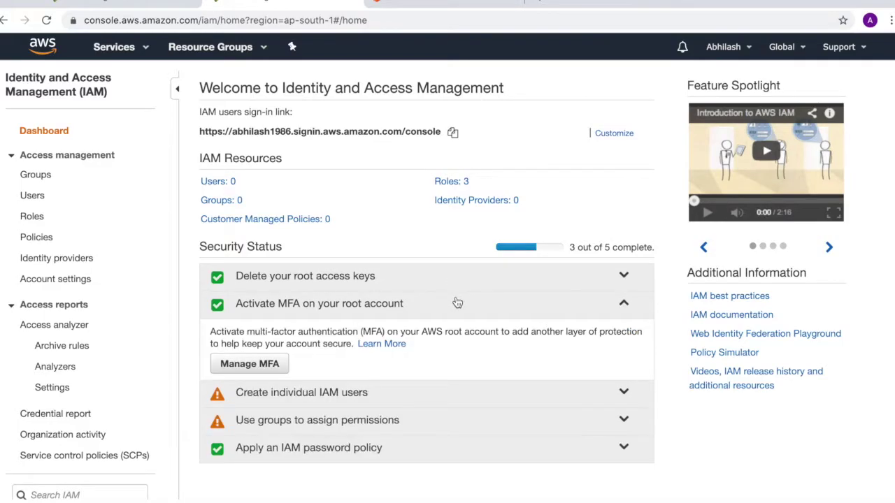
{"action": "left_click", "coordinate": [457, 303]}
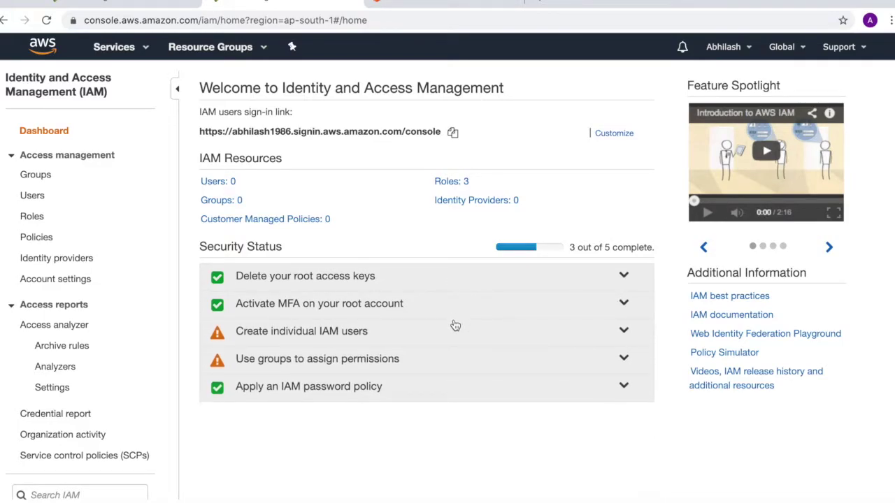
{"action": "left_click", "coordinate": [455, 332]}
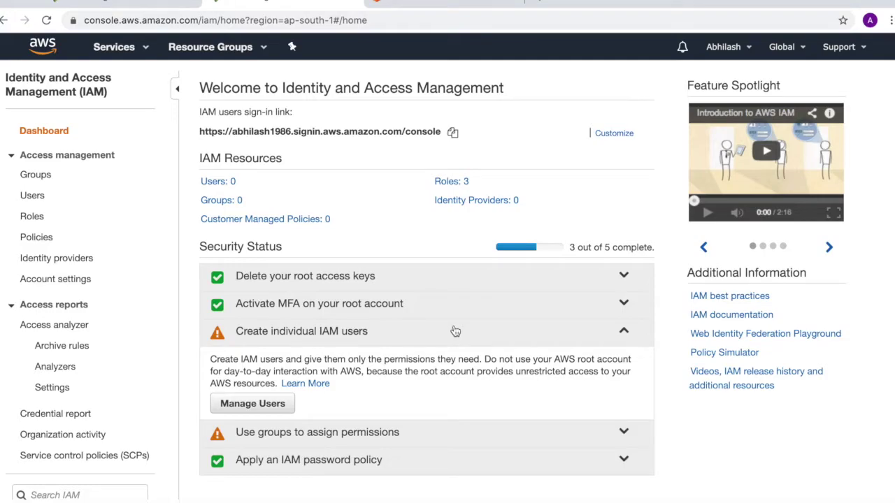
{"action": "left_click", "coordinate": [456, 330]}
{"action": "left_click", "coordinate": [453, 360]}
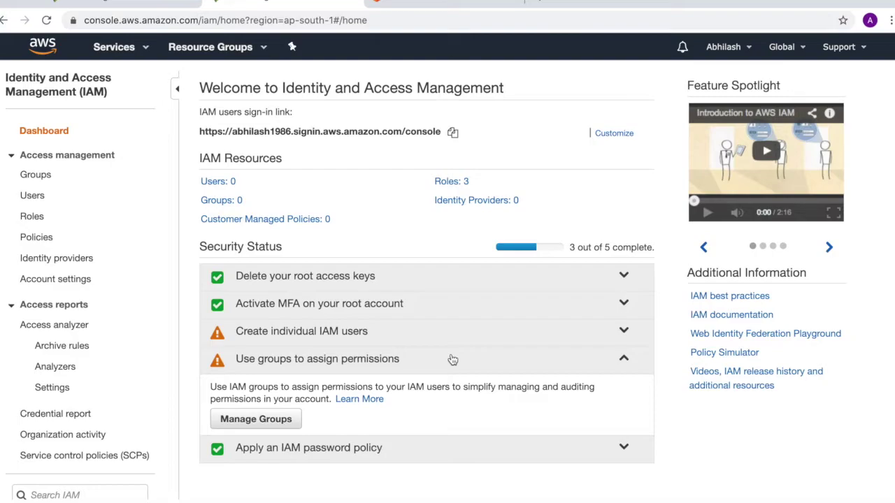
{"action": "left_click", "coordinate": [453, 359]}
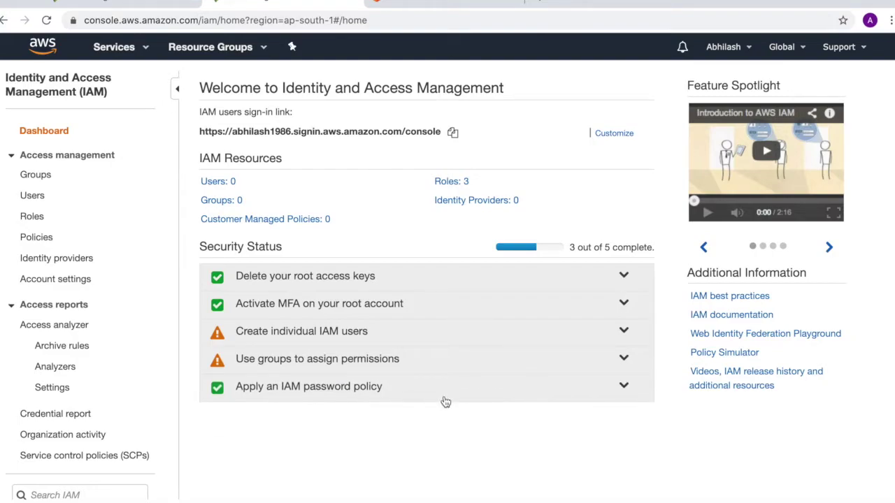
{"action": "left_click", "coordinate": [448, 392]}
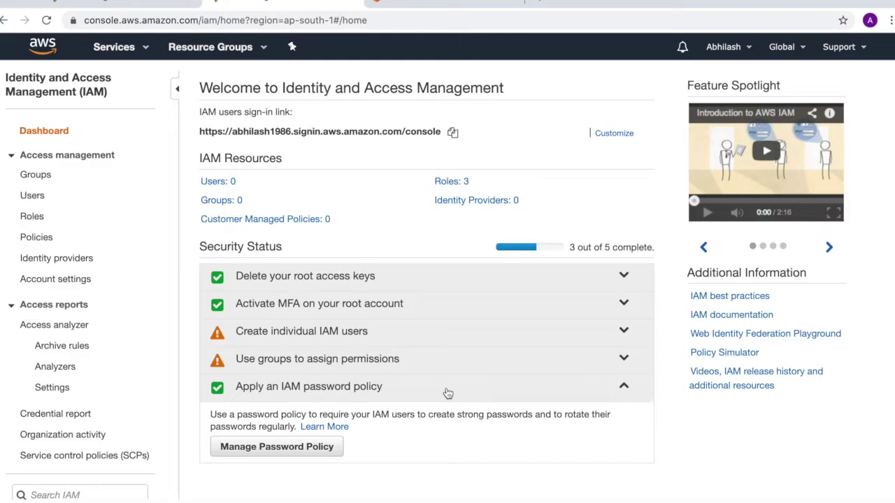
{"action": "left_click", "coordinate": [448, 391]}
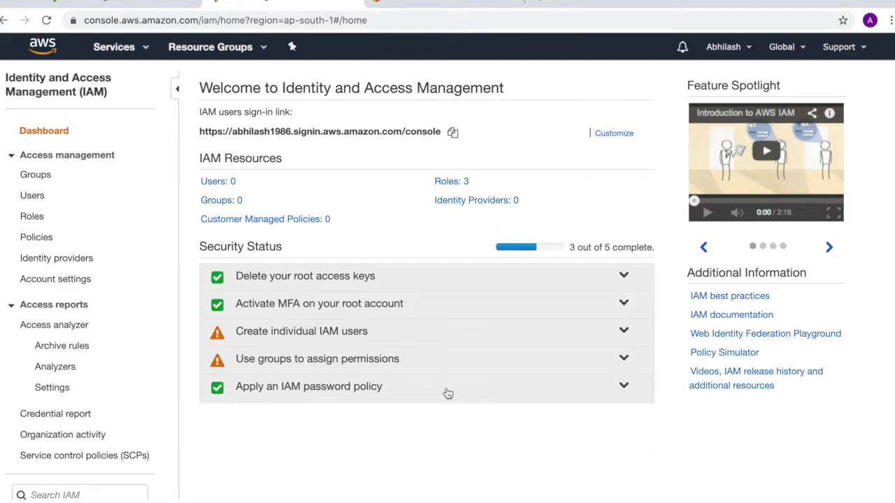
Start adding a new IAM user named 'adminstrators'
{"action": "left_click", "coordinate": [217, 183]}
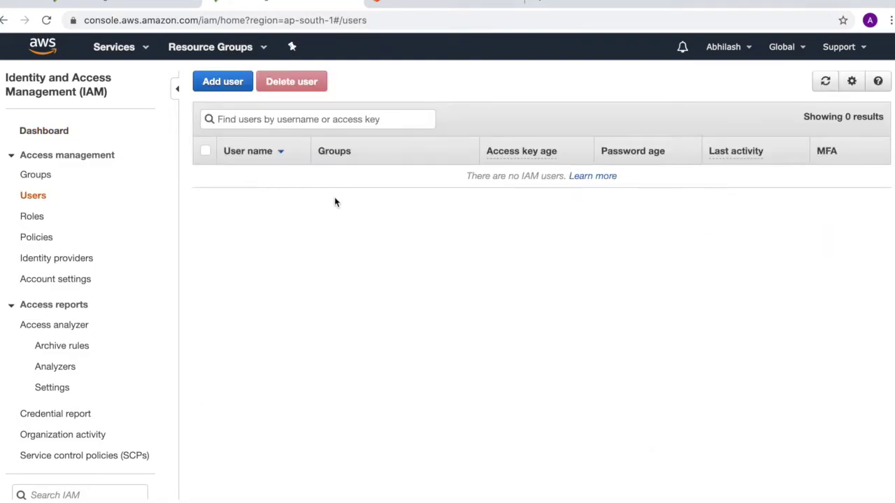
{"action": "left_click", "coordinate": [237, 88]}
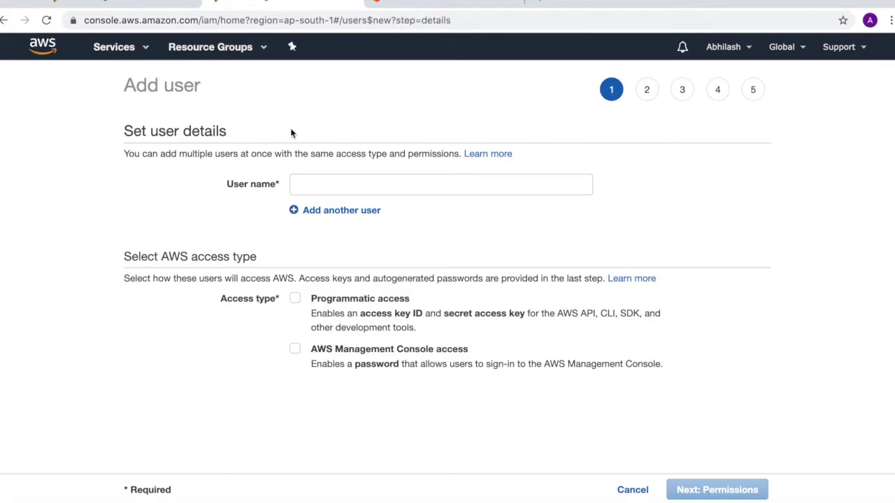
{"action": "left_click", "coordinate": [369, 186]}
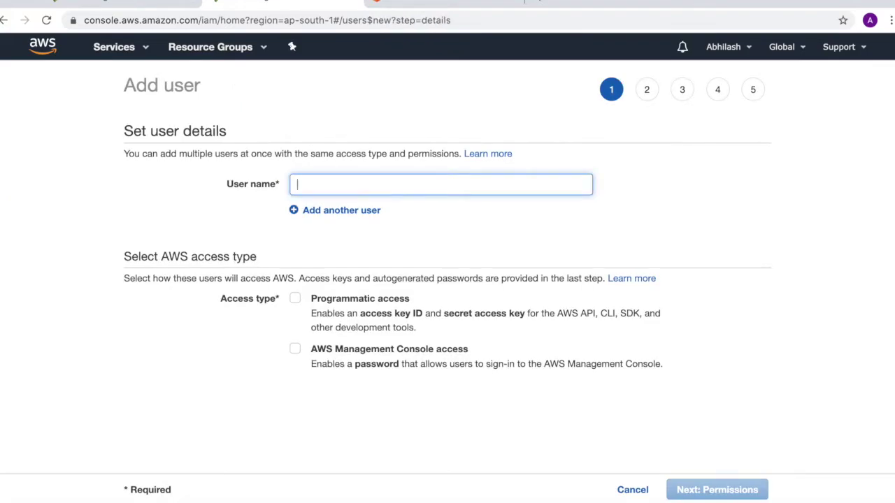
{"action": "type", "text": "admins"}
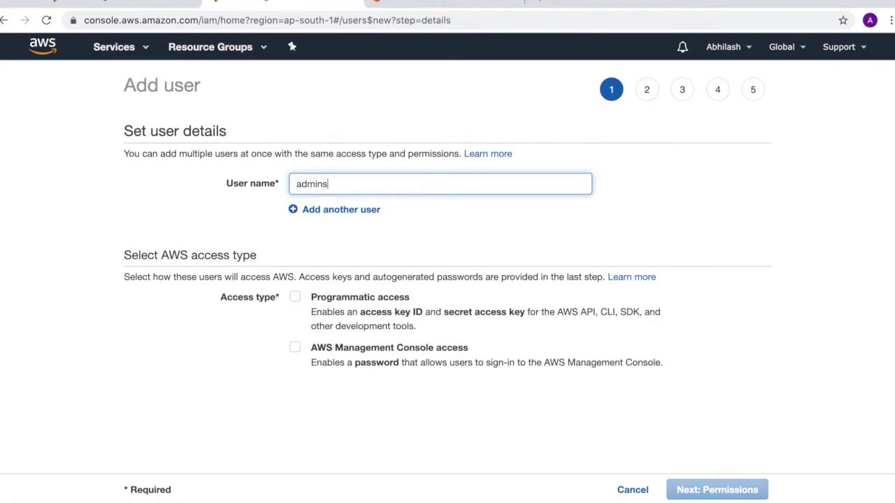
{"action": "type", "text": "trators"}
Give the user AWS Management Console access, leaving programmatic access off
{"action": "left_click", "coordinate": [295, 348]}
{"action": "left_click", "coordinate": [295, 298]}
{"action": "left_click", "coordinate": [295, 299]}
{"action": "scroll", "coordinate": [388, 356], "scroll_direction": "down", "scroll_amount": 1}
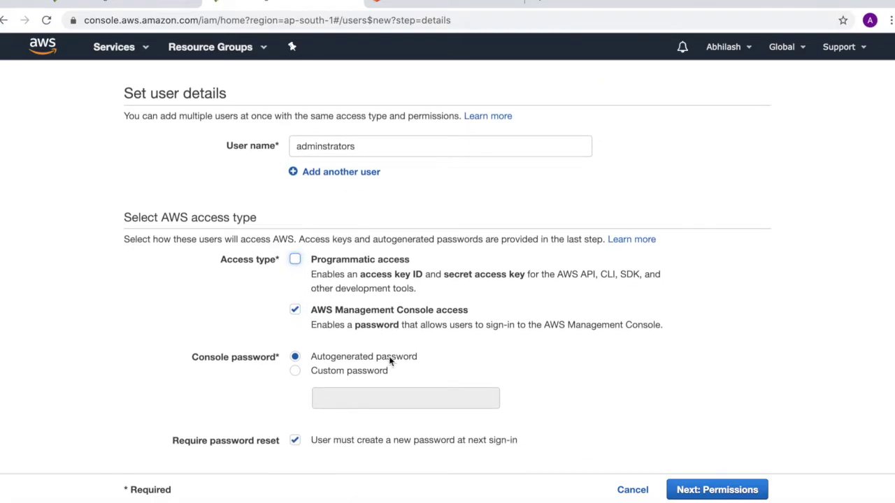
{"action": "left_click_drag", "start_coordinate": [540, 275], "coordinate": [643, 278]}
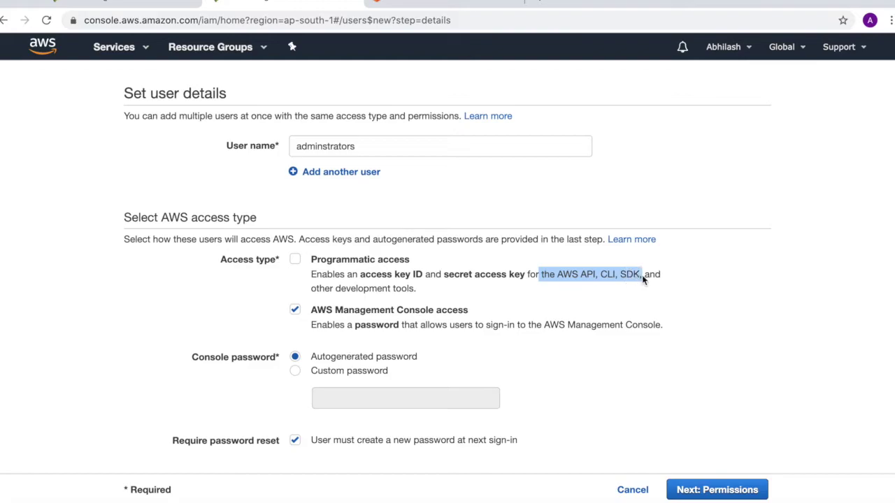
{"action": "left_click", "coordinate": [616, 364]}
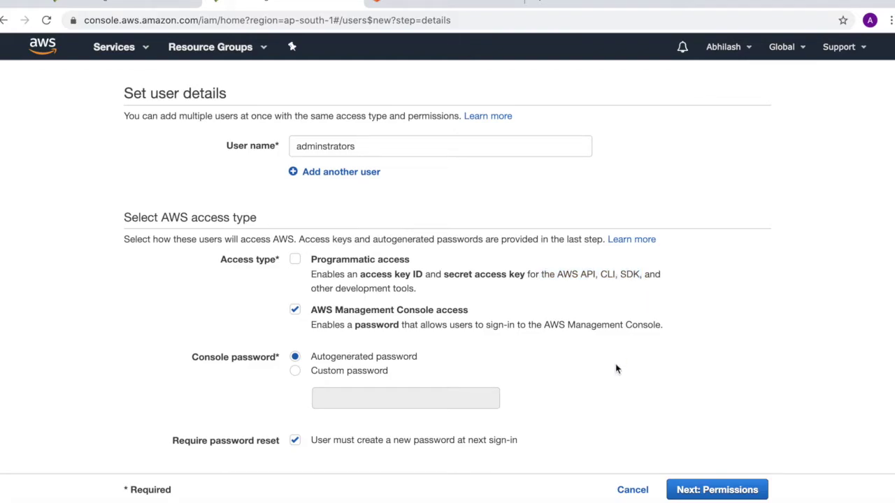
Set a custom console password, keeping the password-reset-at-next-sign-in requirement
{"action": "left_click", "coordinate": [295, 370]}
{"action": "left_click", "coordinate": [325, 395]}
{"action": "type", "text": "••"}
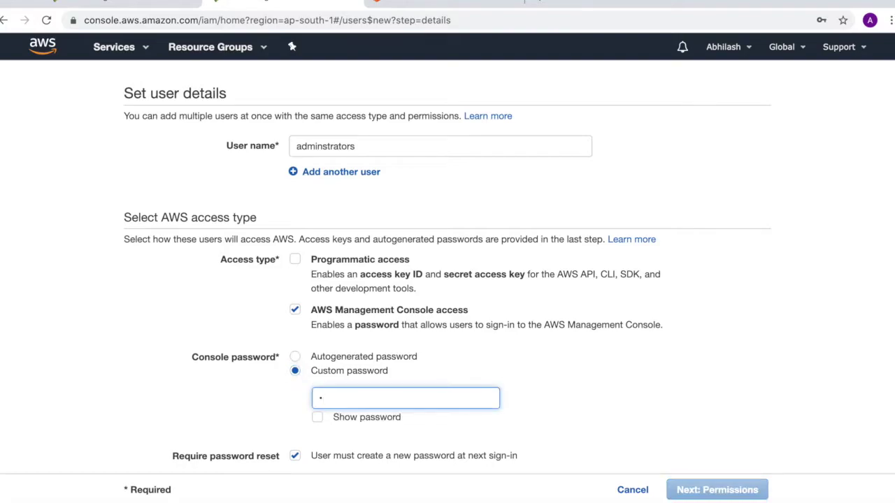
{"action": "type", "text": "••••••••"}
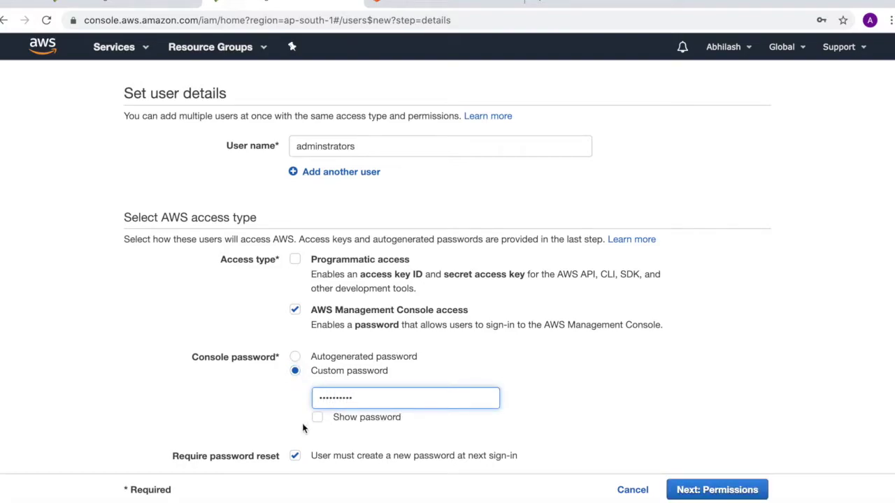
{"action": "scroll", "coordinate": [371, 436], "scroll_direction": "down", "scroll_amount": 1}
{"action": "left_click", "coordinate": [296, 442]}
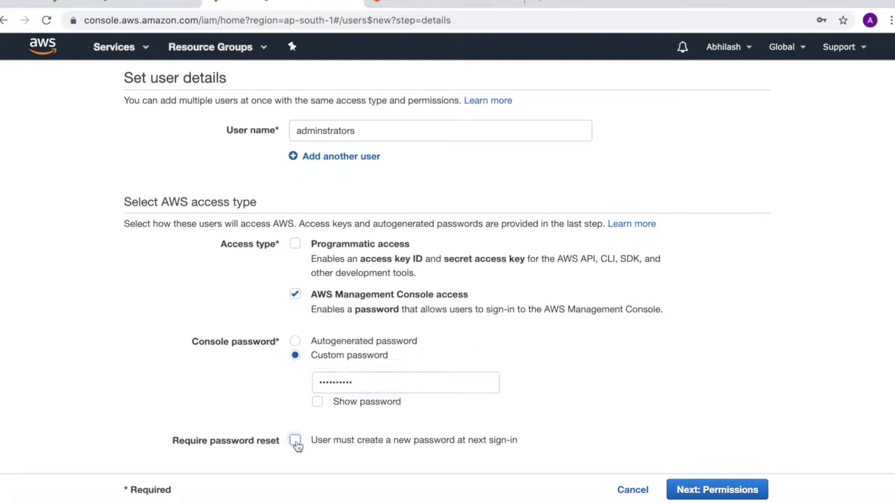
{"action": "left_click", "coordinate": [296, 442]}
{"action": "left_click", "coordinate": [699, 489]}
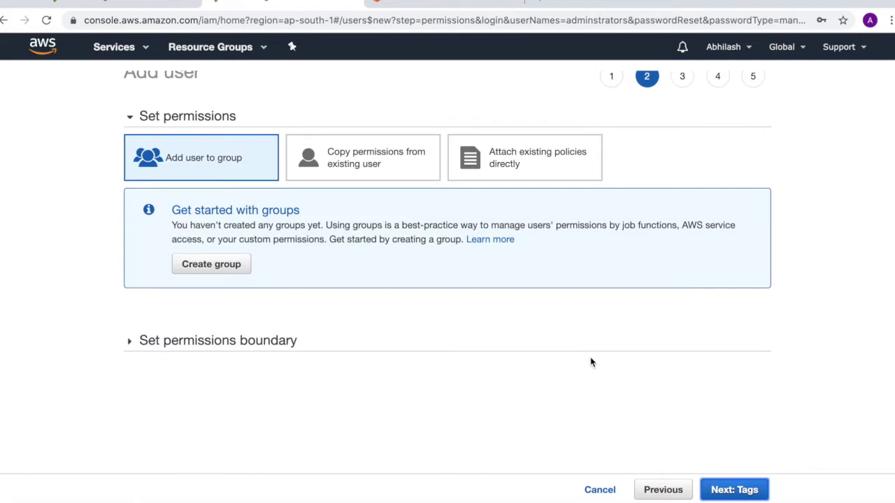
Start creating a new user group named 'admins'
{"action": "left_click", "coordinate": [229, 273]}
{"action": "left_click", "coordinate": [334, 204]}
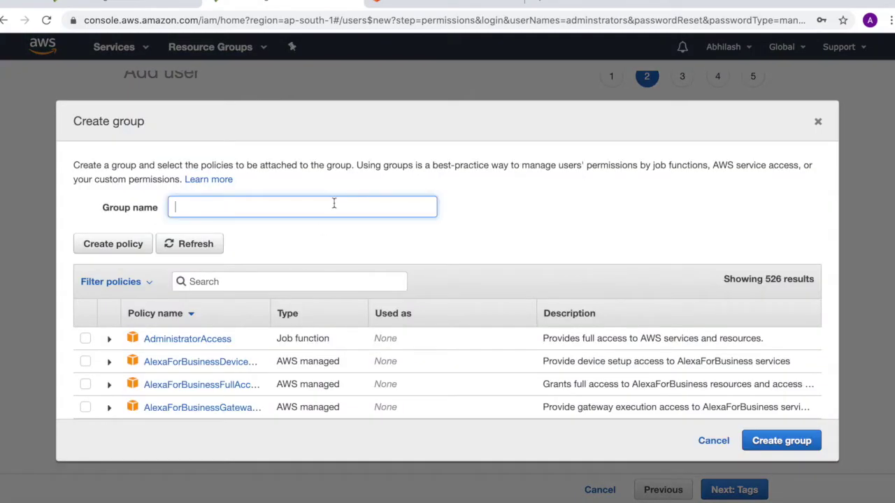
{"action": "type", "text": "admins"}
Review and attach the AdministratorAccess policy, then create the admins group
{"action": "left_click", "coordinate": [145, 284]}
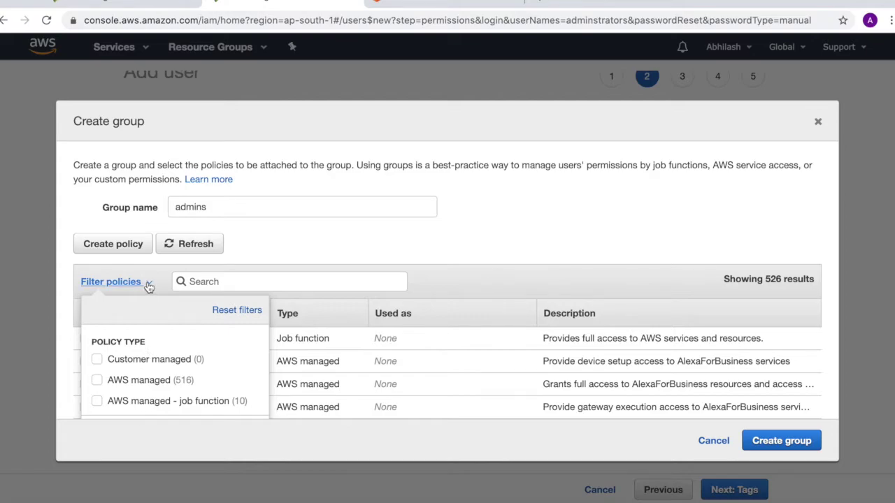
{"action": "left_click", "coordinate": [148, 284]}
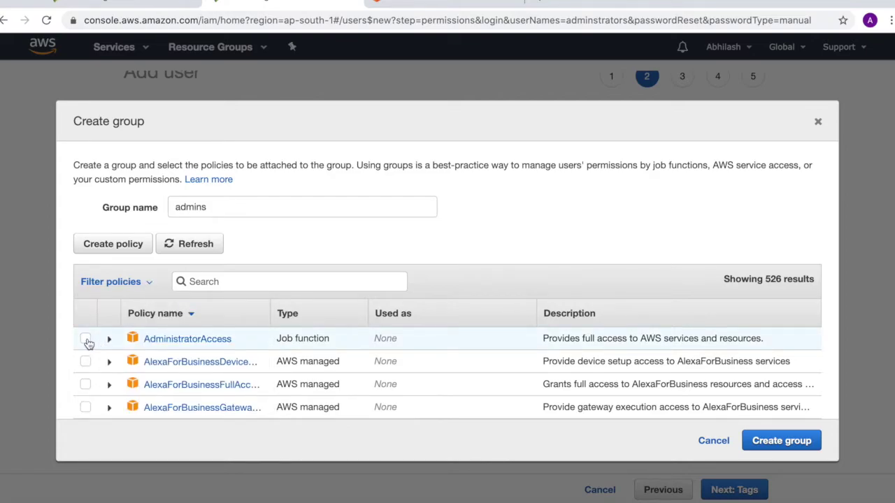
{"action": "left_click", "coordinate": [109, 340]}
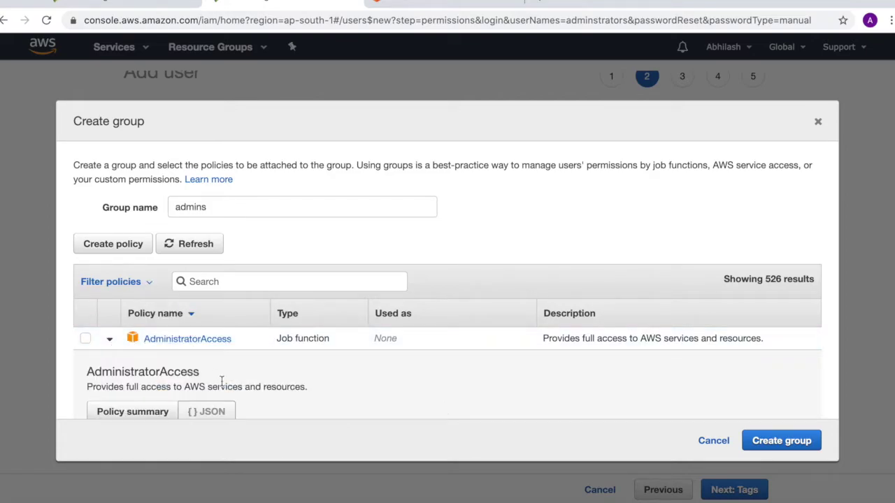
{"action": "scroll", "coordinate": [221, 381], "scroll_direction": "down", "scroll_amount": 5}
{"action": "scroll", "coordinate": [221, 381], "scroll_direction": "down", "scroll_amount": 1}
{"action": "left_click_drag", "start_coordinate": [204, 367], "coordinate": [309, 383]}
{"action": "left_click", "coordinate": [310, 383]}
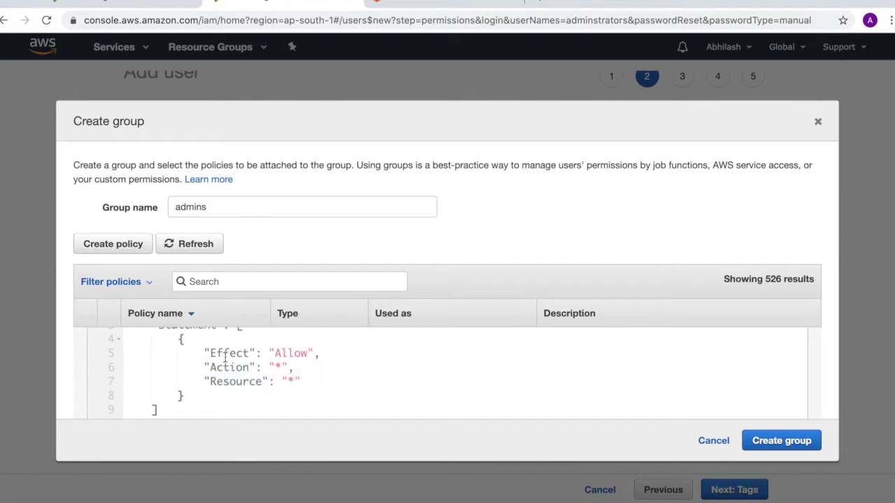
{"action": "scroll", "coordinate": [216, 351], "scroll_direction": "up", "scroll_amount": 5}
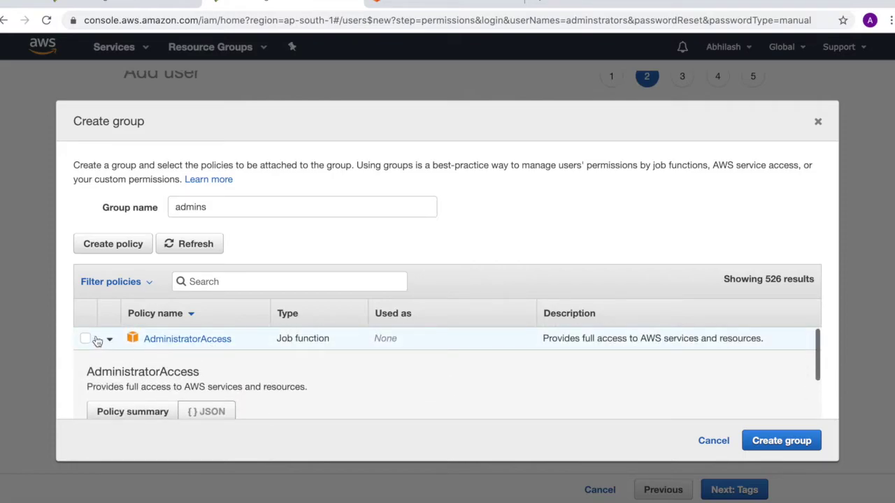
{"action": "left_click", "coordinate": [85, 338]}
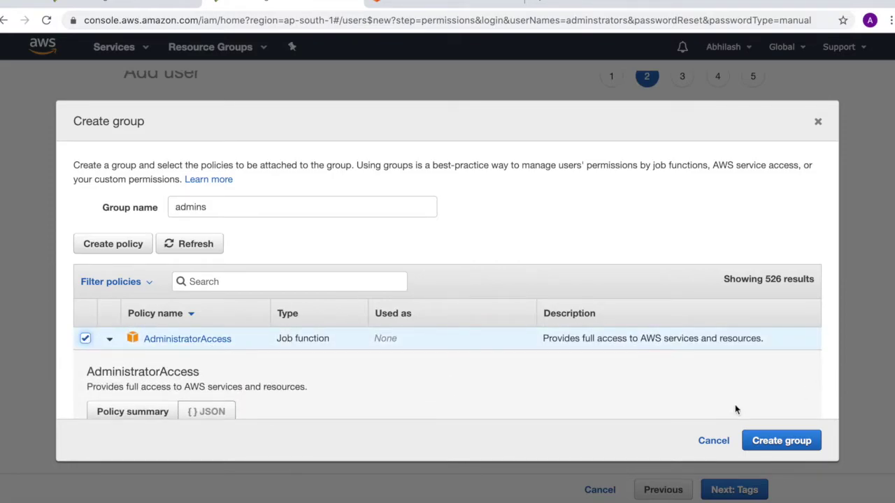
{"action": "left_click", "coordinate": [770, 443]}
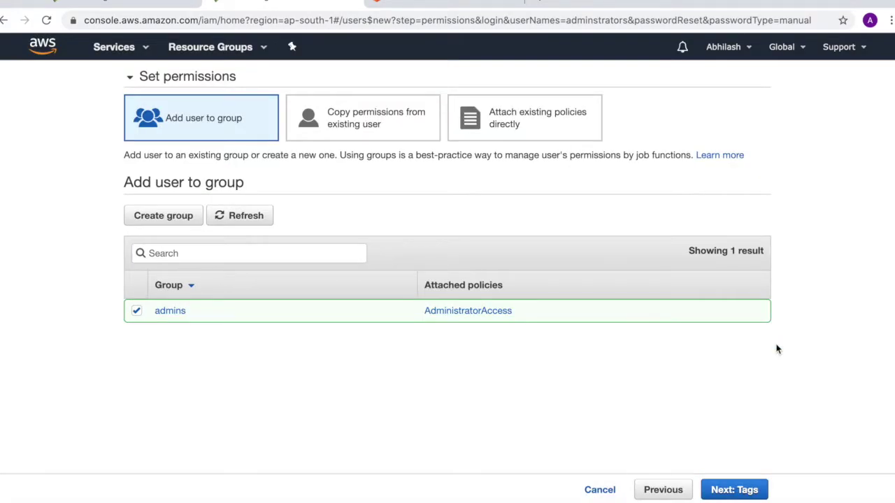
Skip tags, review the 'adminstrators' user and its admins group membership, and create the user
{"action": "left_click", "coordinate": [727, 484]}
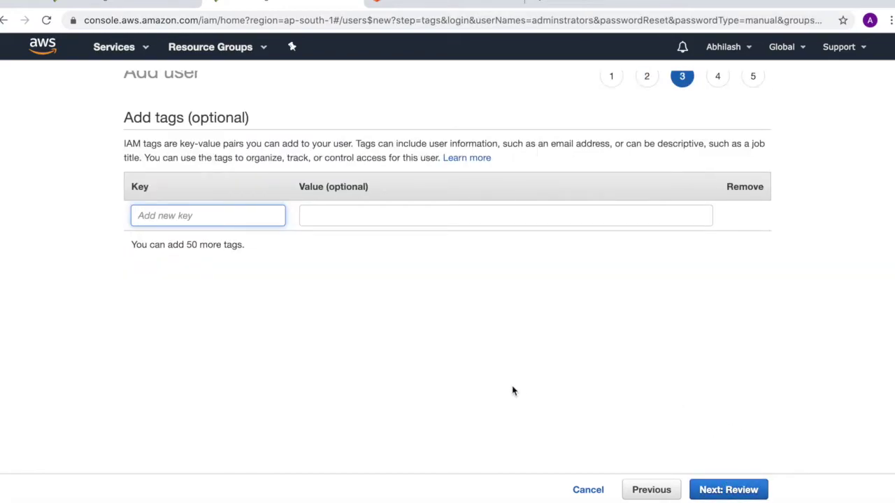
{"action": "left_click", "coordinate": [316, 217]}
{"action": "left_click", "coordinate": [229, 215]}
{"action": "left_click", "coordinate": [753, 495]}
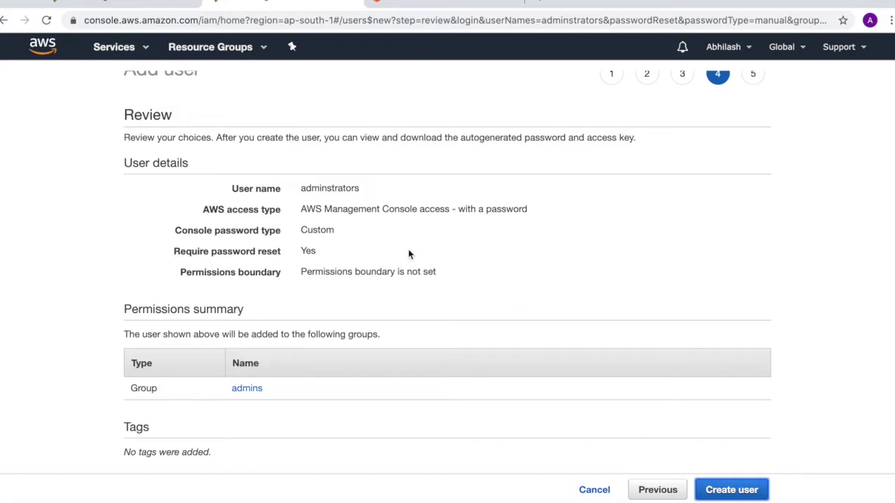
{"action": "left_click", "coordinate": [302, 188]}
{"action": "left_click_drag", "start_coordinate": [301, 188], "coordinate": [410, 290]}
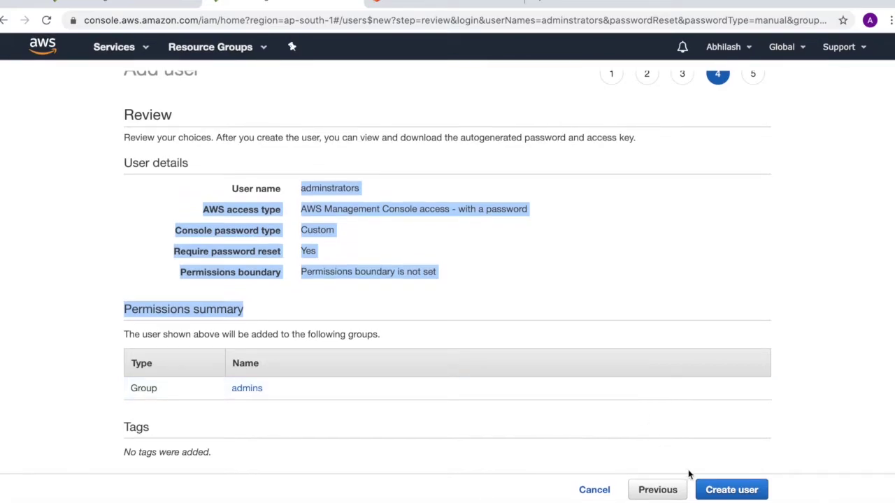
{"action": "left_click", "coordinate": [714, 492]}
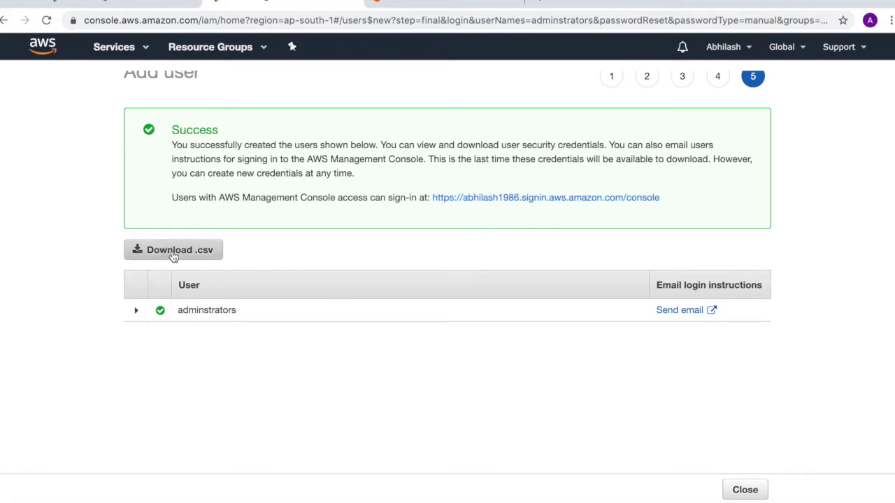
Highlight the warning that the user's credentials .csv can only be downloaded once
{"action": "left_click_drag", "start_coordinate": [458, 161], "coordinate": [708, 157]}
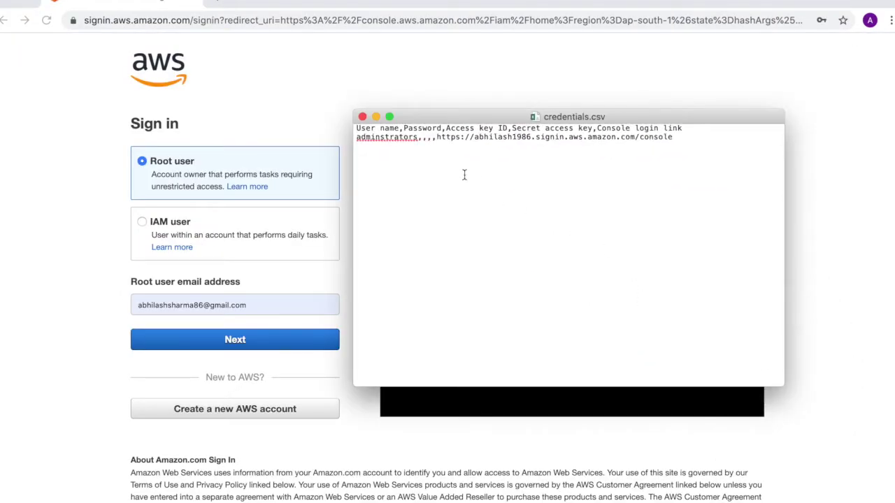
Point out the login link, account alias and user name in credentials.csv, then minimize it
{"action": "left_click_drag", "start_coordinate": [358, 128], "coordinate": [621, 134]}
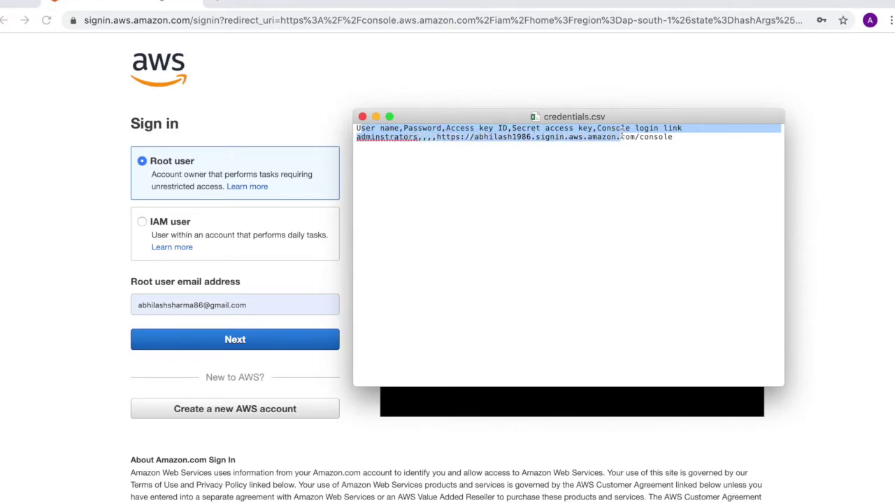
{"action": "left_click", "coordinate": [583, 181]}
{"action": "double_click", "coordinate": [505, 137]}
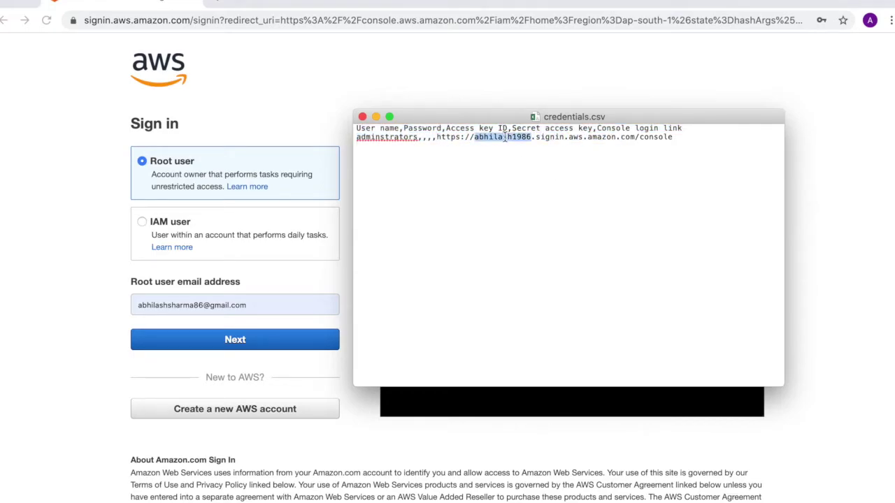
{"action": "left_click", "coordinate": [524, 182]}
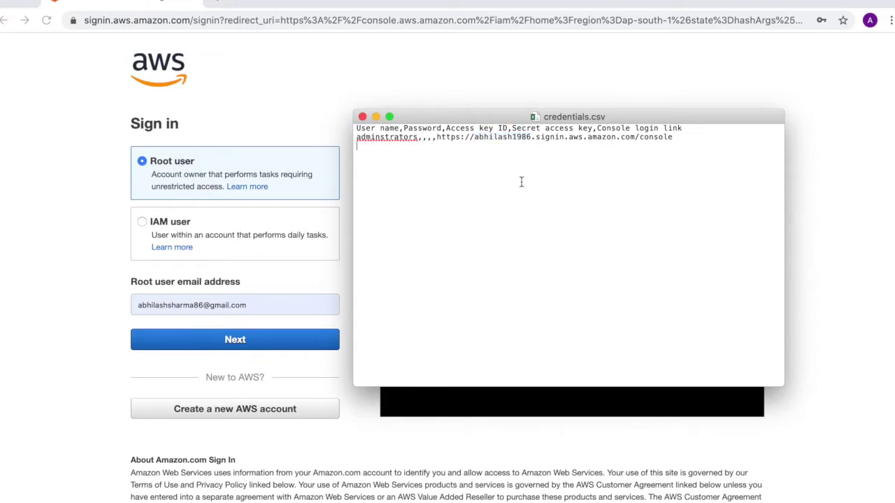
{"action": "double_click", "coordinate": [396, 137]}
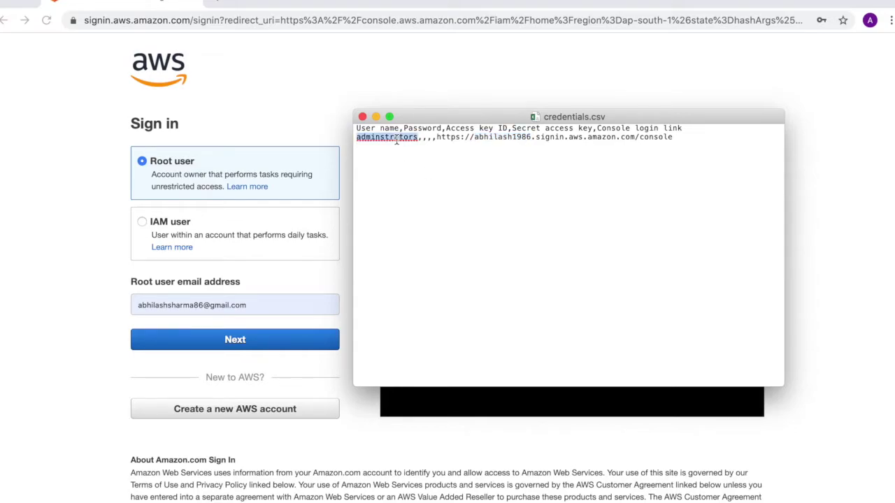
{"action": "left_click", "coordinate": [481, 201]}
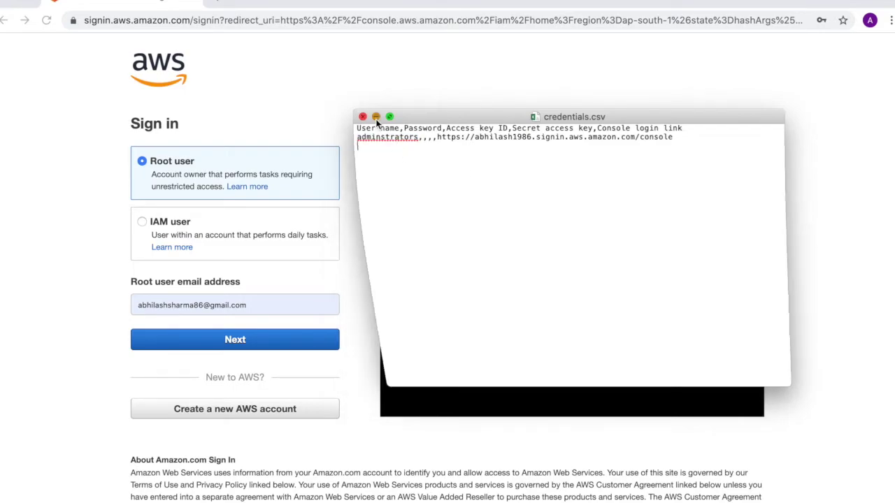
{"action": "left_click", "coordinate": [376, 117]}
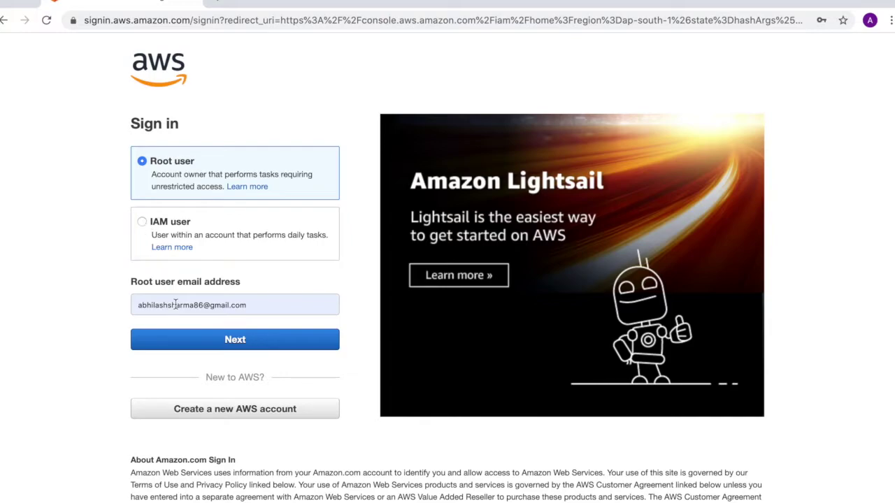
Choose IAM user sign-in and enter the account alias to reach the user sign-in form
{"action": "left_click_drag", "start_coordinate": [181, 282], "coordinate": [242, 282]}
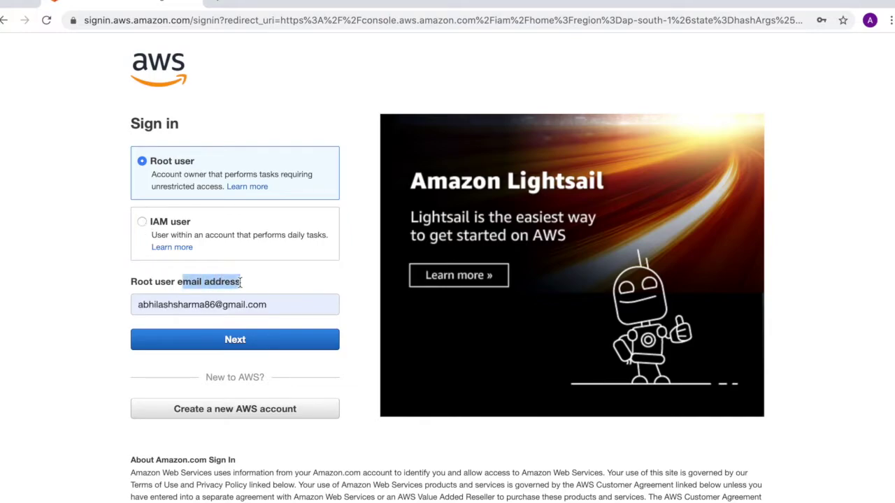
{"action": "left_click", "coordinate": [143, 222]}
{"action": "left_click", "coordinate": [190, 323]}
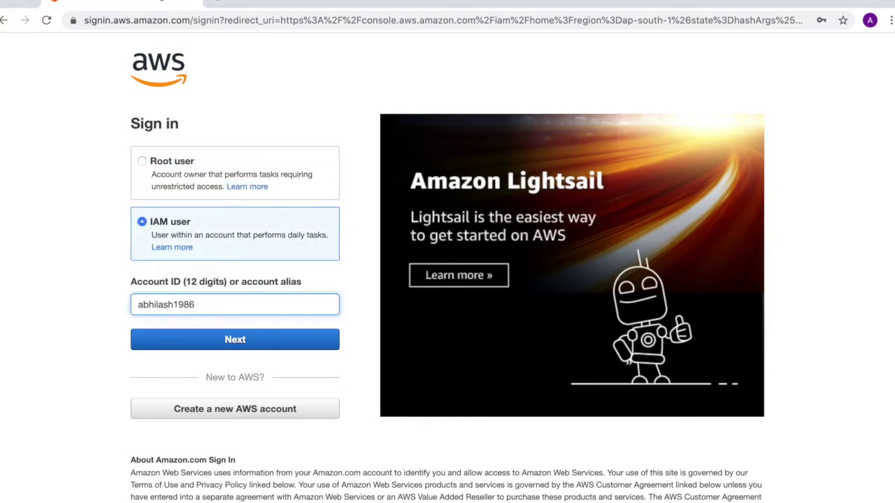
{"action": "left_click", "coordinate": [186, 337]}
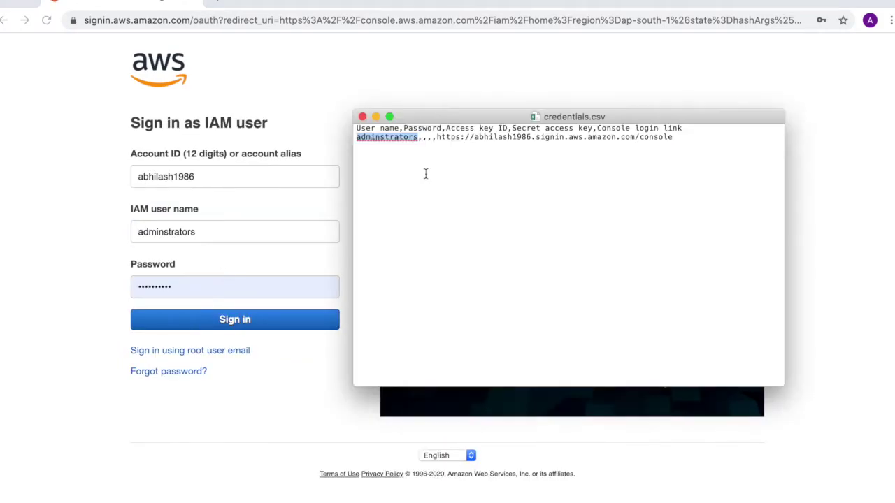
{"action": "left_click", "coordinate": [208, 237]}
Submit the IAM user sign-in, then replace the old password with a new one, entered twice
{"action": "key", "text": "Return"}
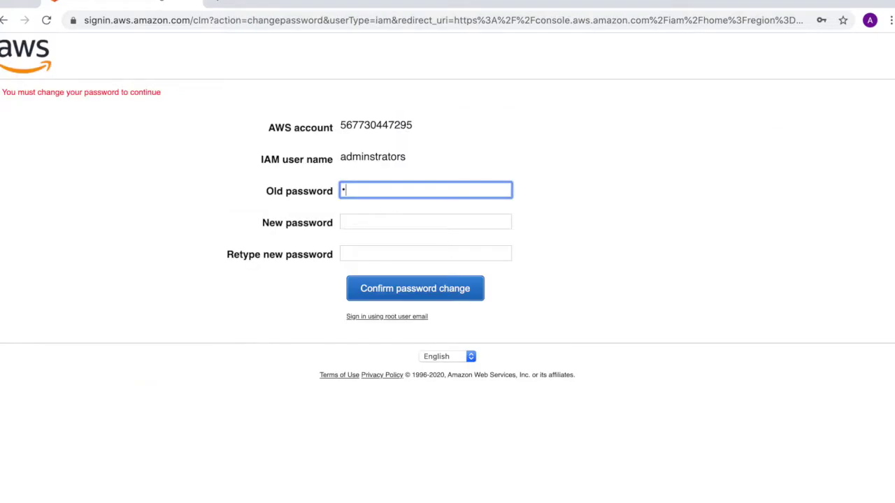
{"action": "type", "text": "••••••"}
{"action": "key", "text": "Tab"}
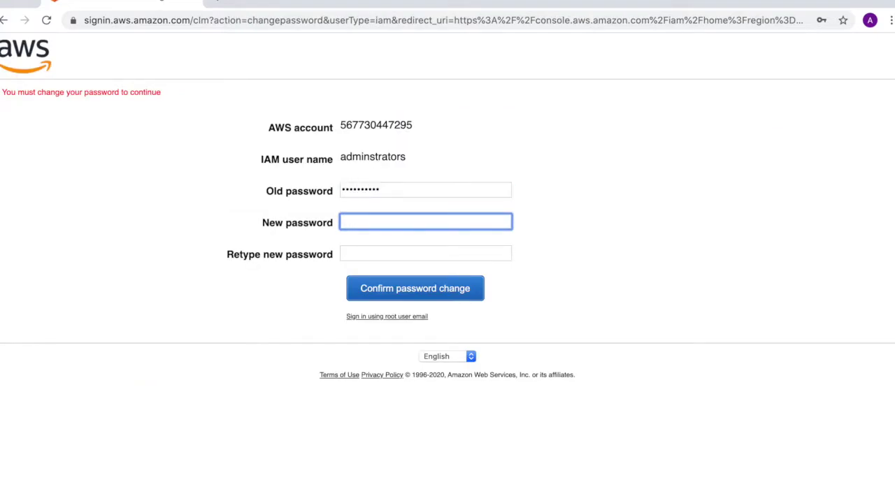
{"action": "type", "text": "••••••"}
{"action": "key", "text": "Tab"}
{"action": "type", "text": "••••••"}
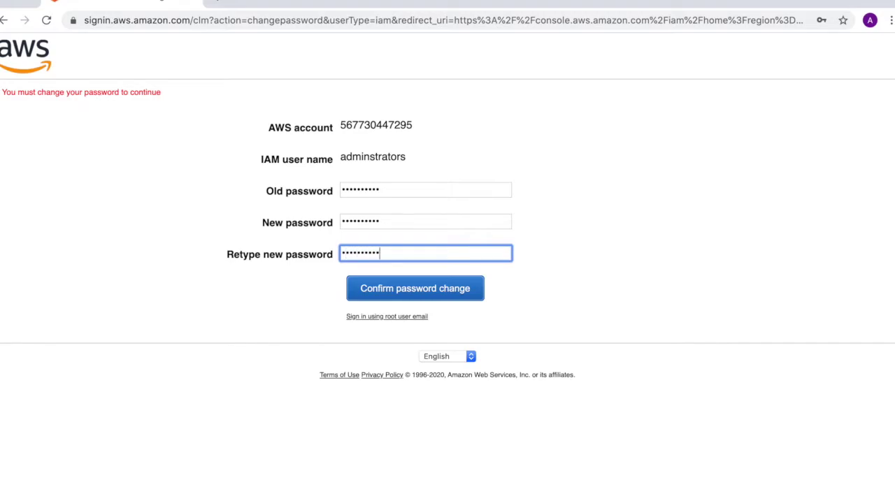
{"action": "left_click", "coordinate": [420, 290]}
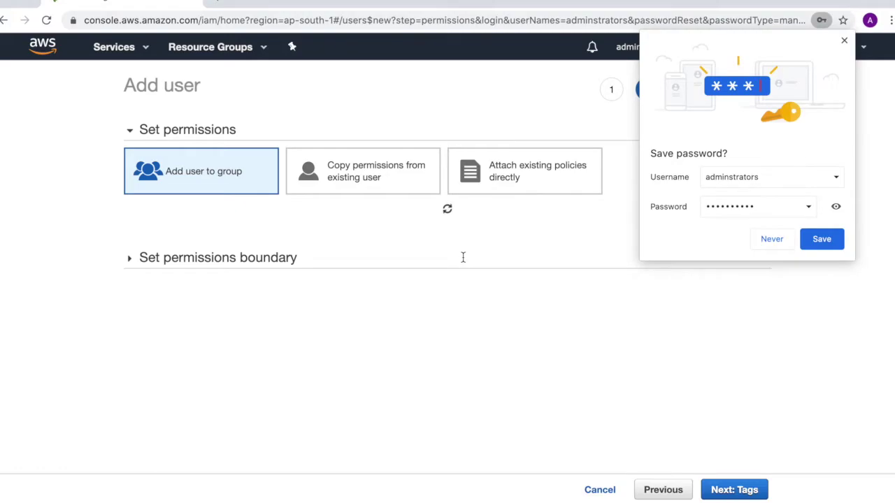
Decline Chrome's password save and cancel the Add user form to return to the users list
{"action": "left_click", "coordinate": [778, 242]}
{"action": "scroll", "coordinate": [733, 365], "scroll_direction": "down", "scroll_amount": 1}
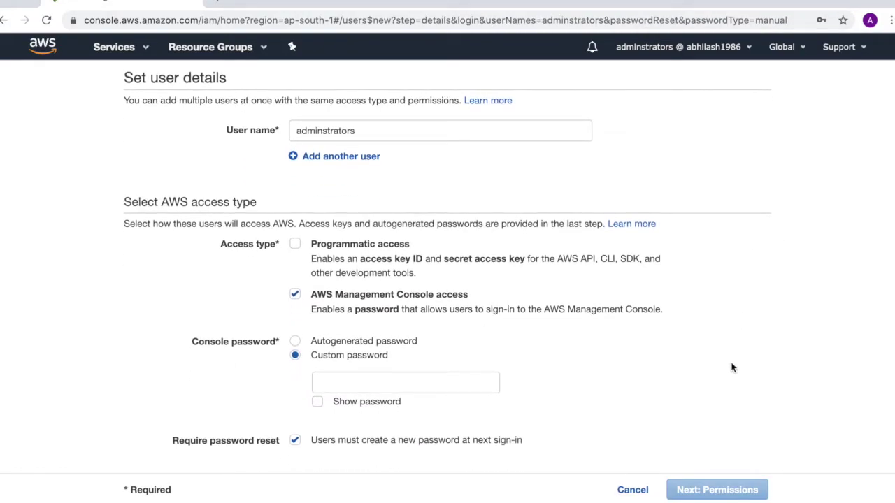
{"action": "scroll", "coordinate": [733, 368], "scroll_direction": "up", "scroll_amount": 1}
{"action": "scroll", "coordinate": [732, 367], "scroll_direction": "down", "scroll_amount": 1}
{"action": "scroll", "coordinate": [733, 368], "scroll_direction": "down", "scroll_amount": 1}
{"action": "left_click", "coordinate": [622, 491]}
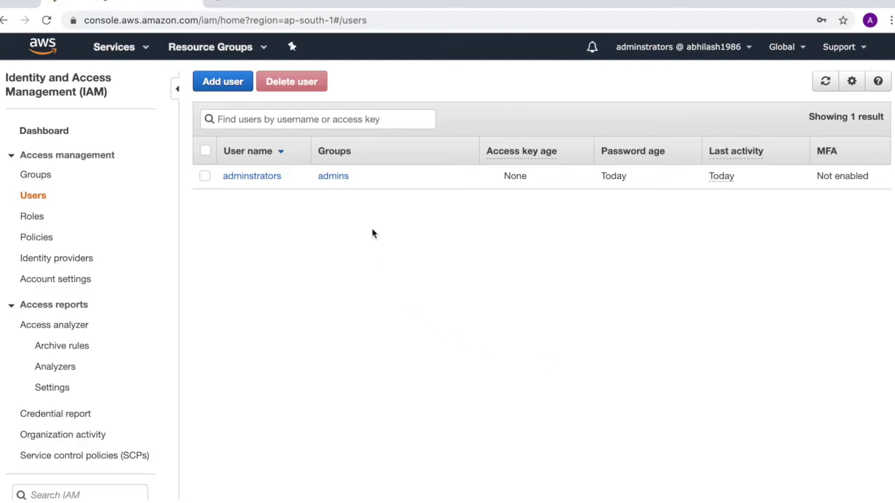
Open the adminstrators user's Security credentials and start managing its assigned MFA device
{"action": "left_click", "coordinate": [693, 51]}
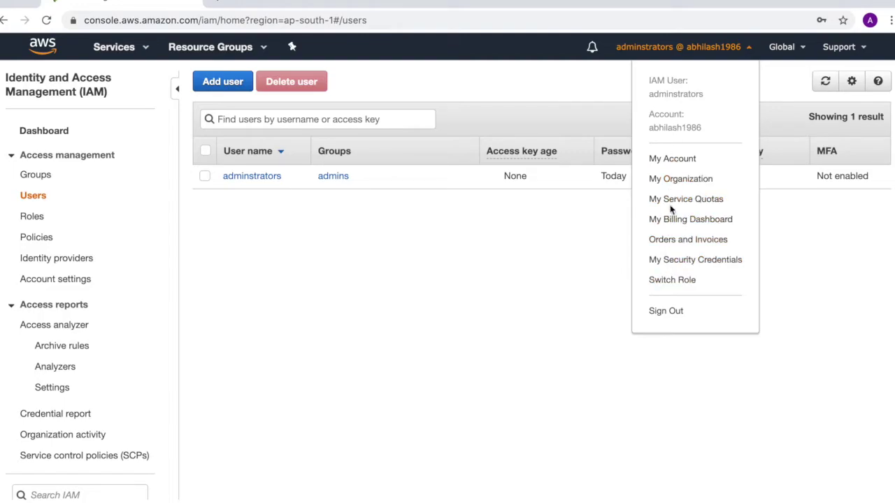
{"action": "left_click", "coordinate": [490, 309]}
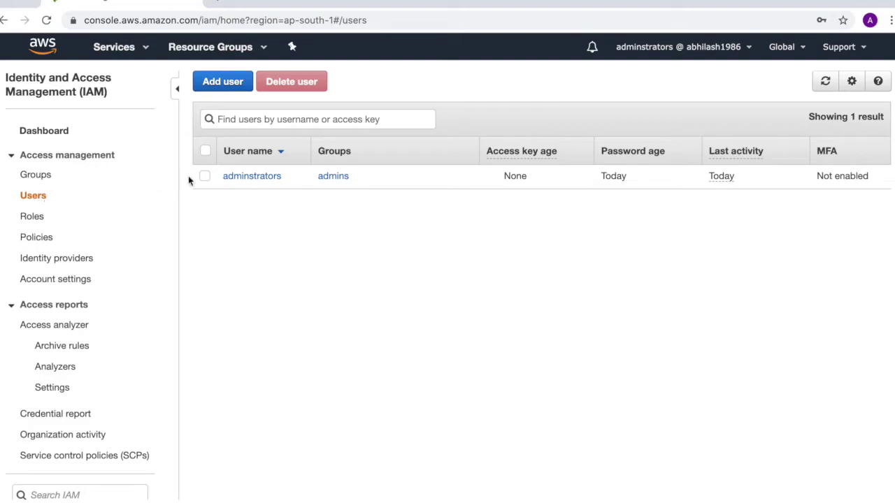
{"action": "left_click", "coordinate": [278, 179]}
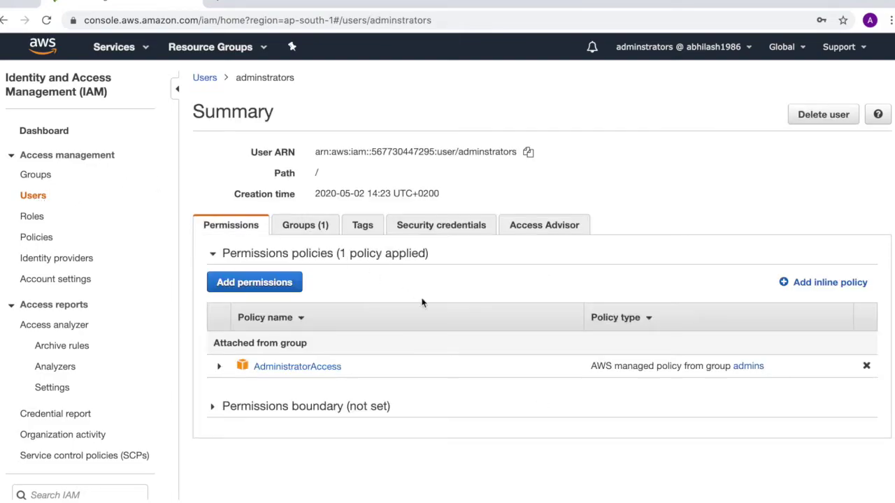
{"action": "left_click", "coordinate": [448, 224]}
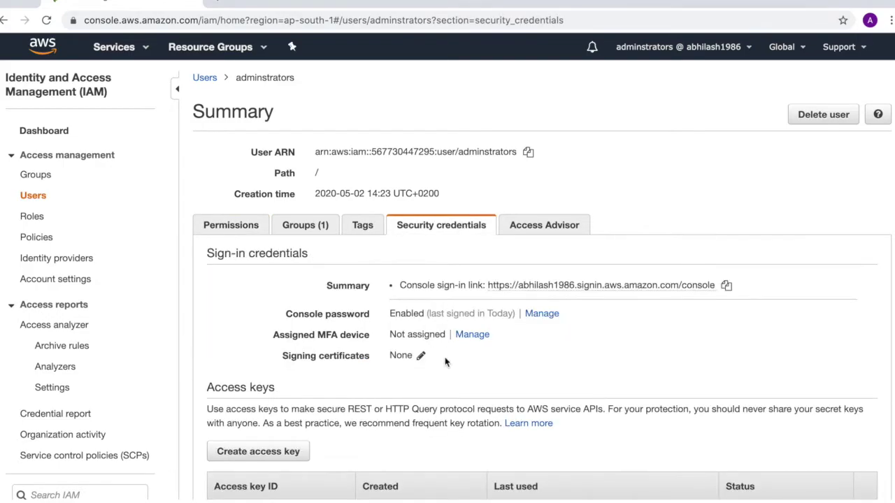
{"action": "scroll", "coordinate": [445, 360], "scroll_direction": "down", "scroll_amount": 3}
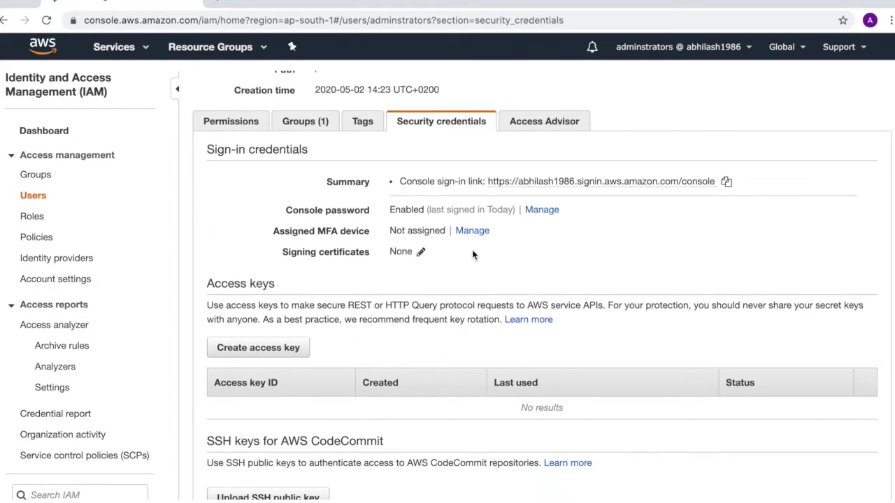
{"action": "left_click", "coordinate": [473, 231]}
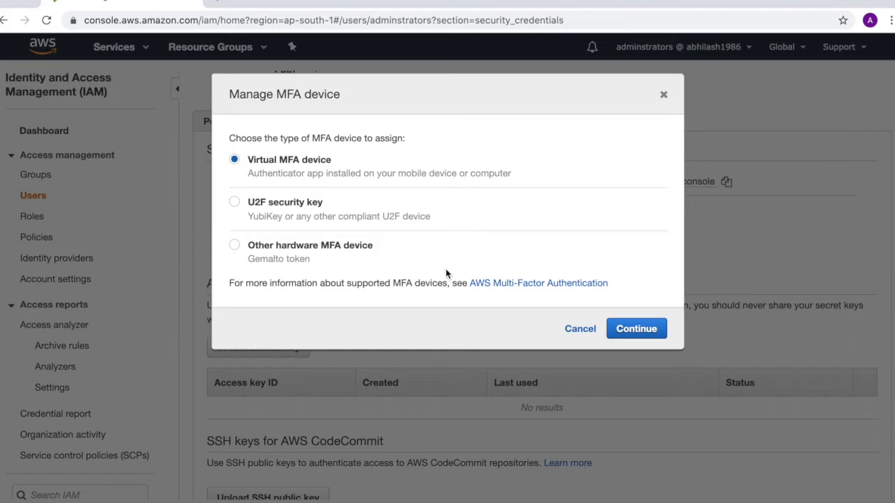
Scan the QR code, enter two consecutive MFA codes, and assign the virtual MFA device
{"action": "left_click", "coordinate": [645, 328]}
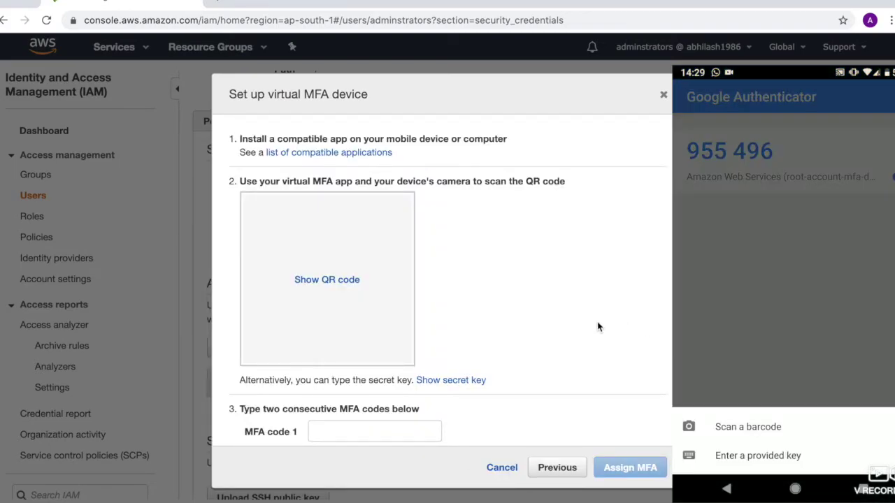
{"action": "left_click", "coordinate": [326, 280]}
{"action": "scroll", "coordinate": [357, 365], "scroll_direction": "down", "scroll_amount": 1}
{"action": "left_click", "coordinate": [357, 367]}
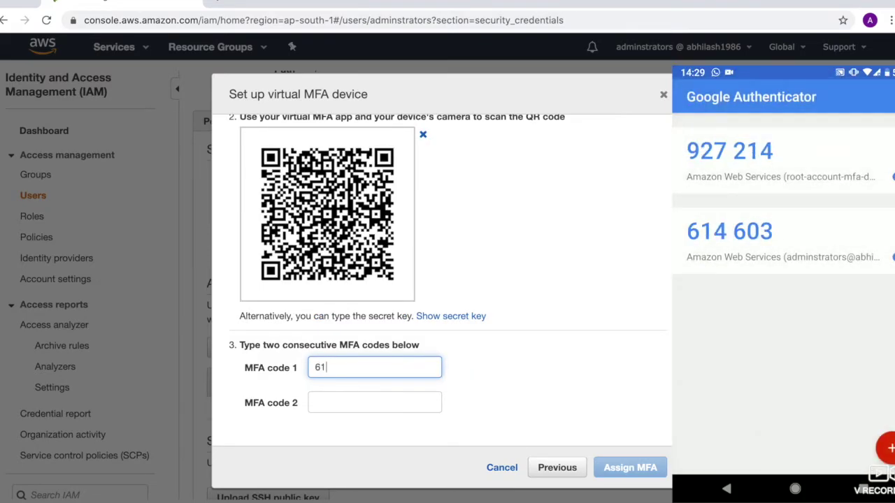
{"action": "left_click", "coordinate": [381, 412]}
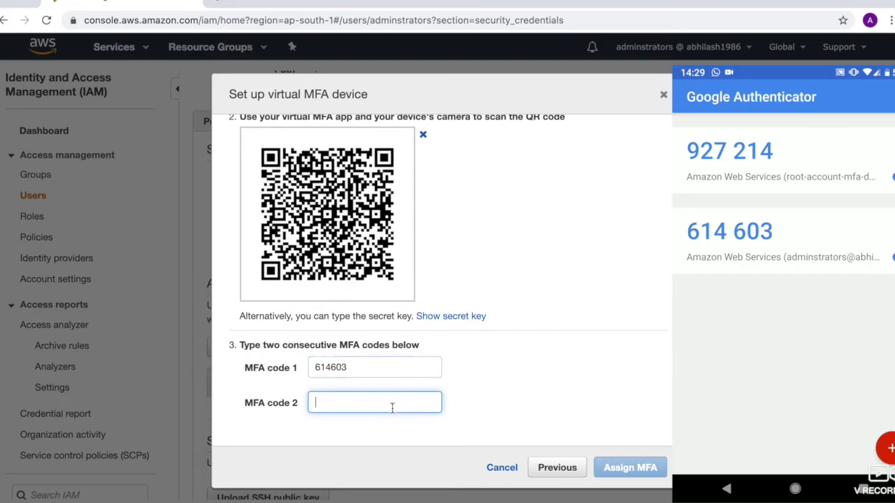
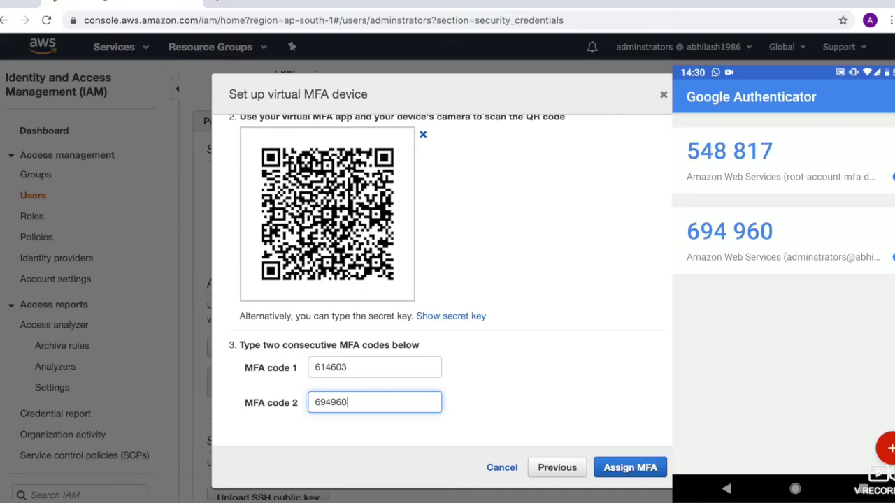
{"action": "left_click", "coordinate": [630, 468]}
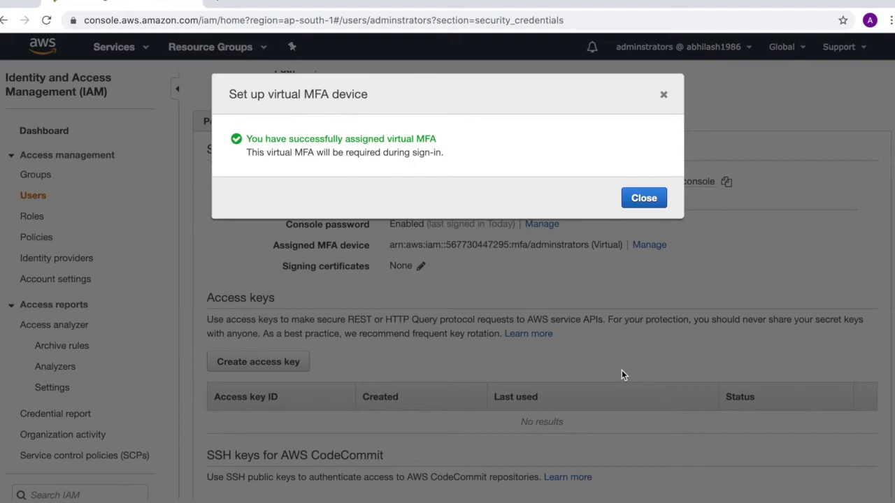
{"action": "left_click", "coordinate": [644, 198]}
{"action": "left_click", "coordinate": [679, 46]}
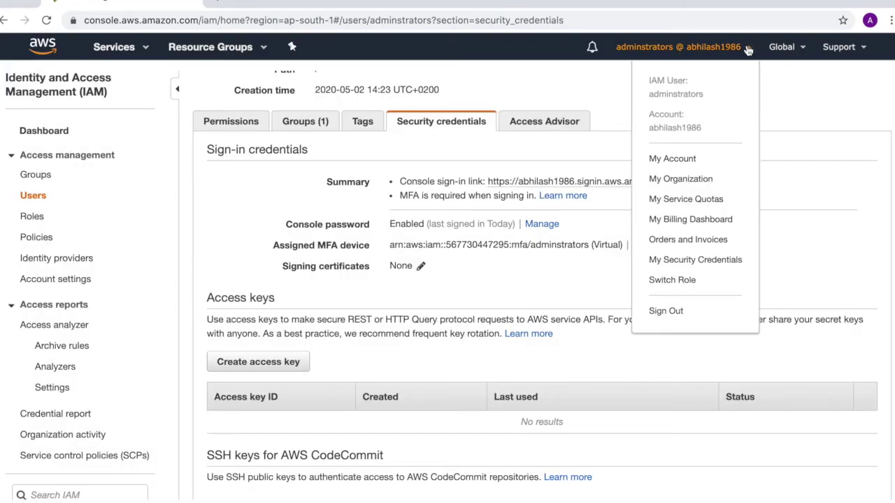
Sign out, log back in as the IAM user, and submit the MFA code
{"action": "left_click", "coordinate": [671, 312]}
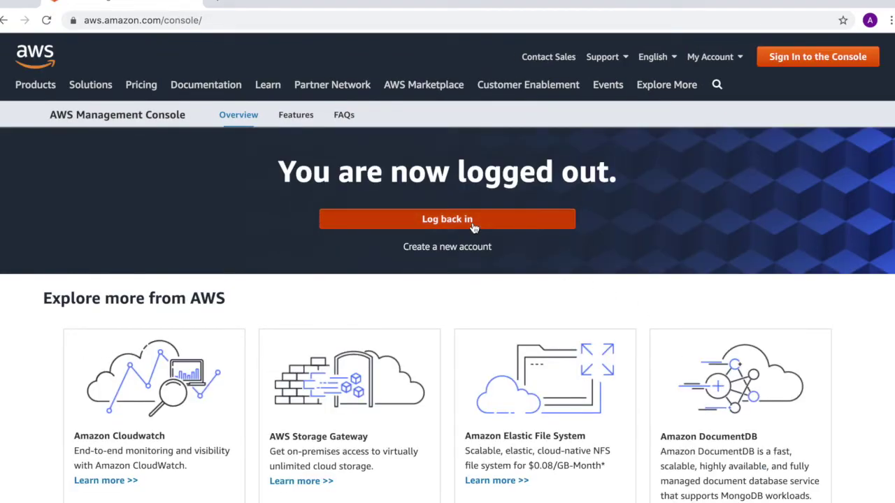
{"action": "left_click", "coordinate": [474, 221]}
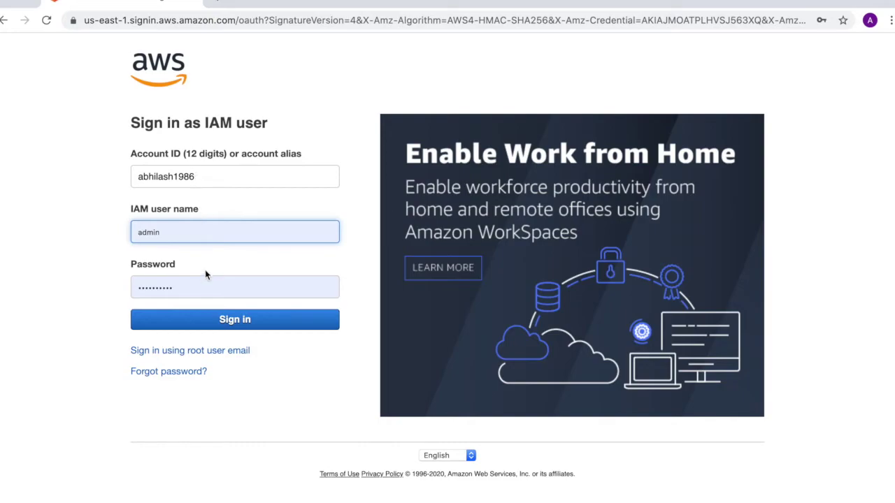
{"action": "left_click", "coordinate": [230, 242]}
{"action": "left_click", "coordinate": [181, 280]}
{"action": "left_click", "coordinate": [173, 311]}
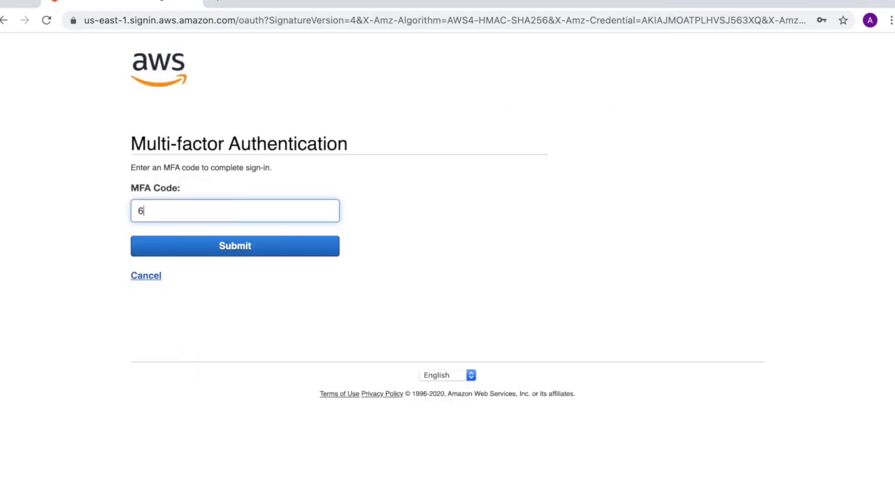
{"action": "left_click", "coordinate": [325, 247]}
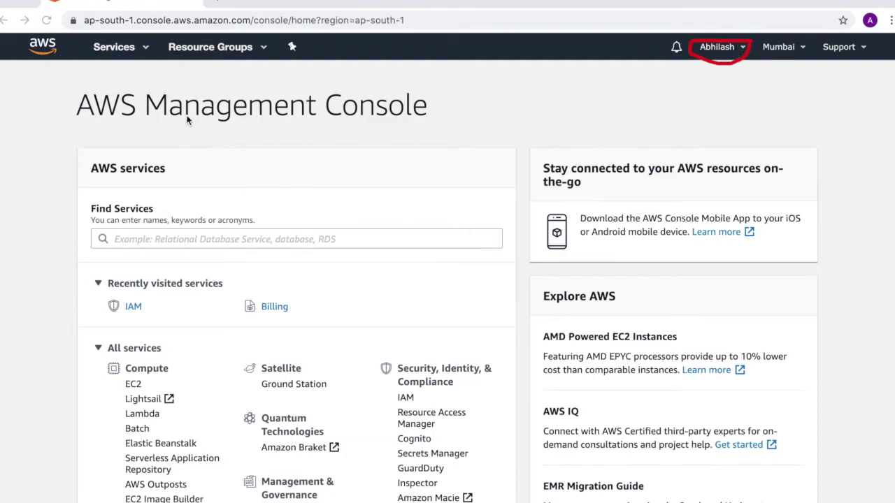
{"action": "left_click", "coordinate": [136, 47]}
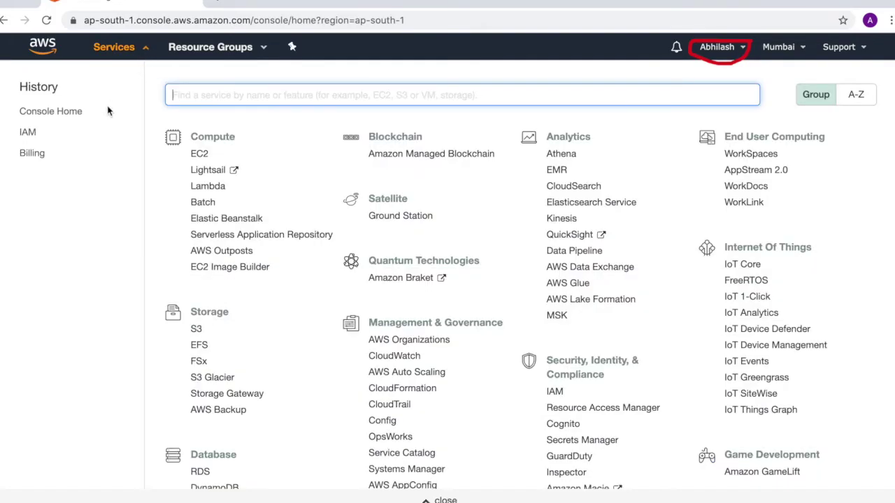
{"action": "left_click", "coordinate": [30, 132]}
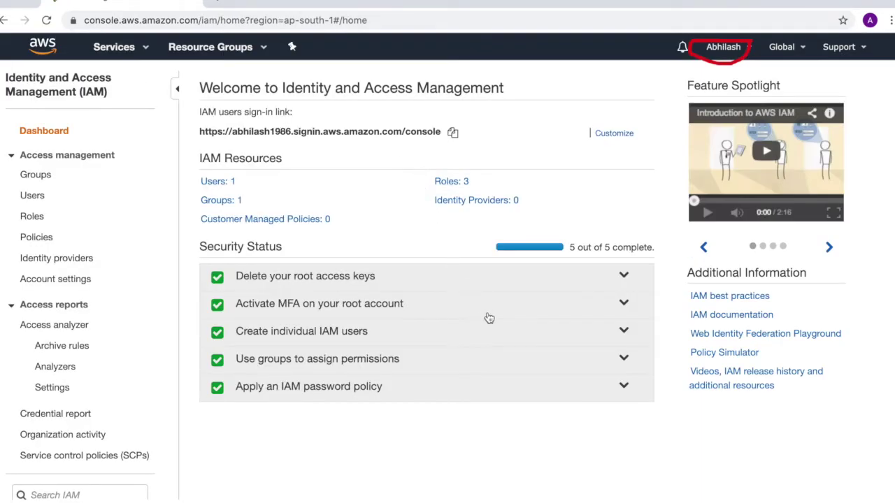
{"action": "left_click", "coordinate": [619, 284]}
{"action": "left_click", "coordinate": [618, 284]}
{"action": "left_click", "coordinate": [616, 314]}
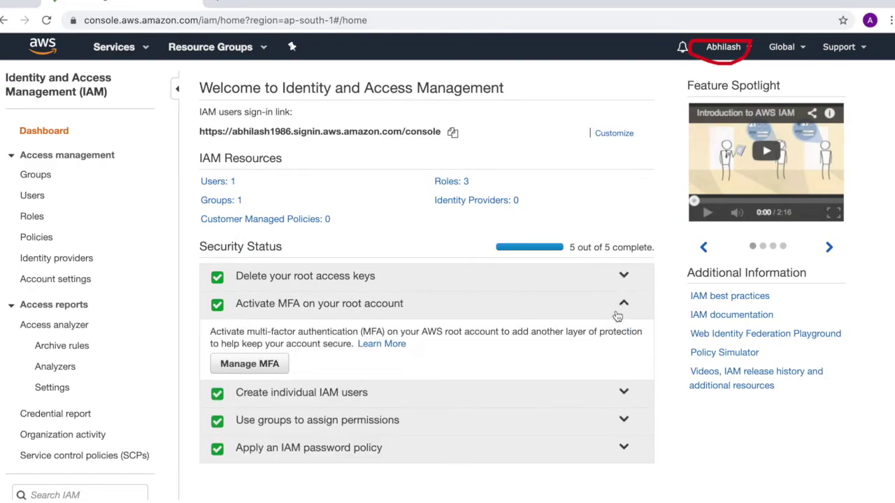
{"action": "left_click", "coordinate": [617, 314]}
{"action": "left_click", "coordinate": [618, 337]}
{"action": "left_click", "coordinate": [617, 338]}
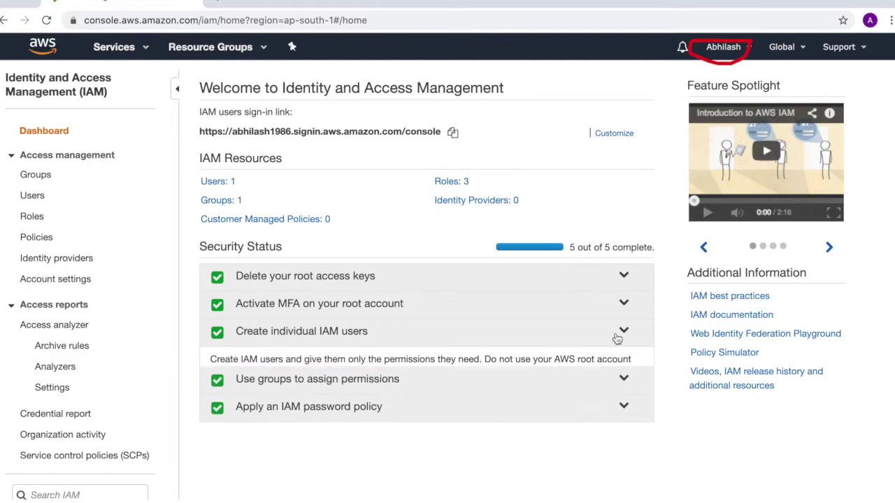
{"action": "left_click", "coordinate": [620, 374]}
{"action": "left_click", "coordinate": [621, 375]}
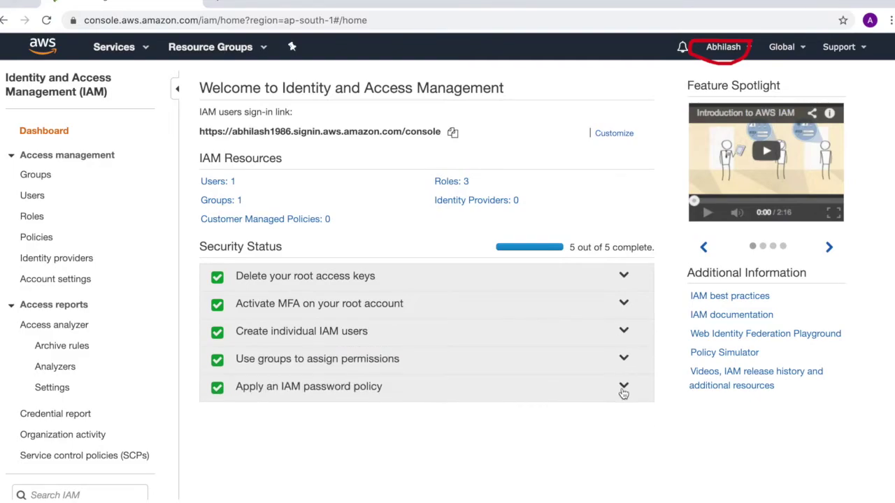
{"action": "left_click", "coordinate": [621, 389]}
{"action": "left_click", "coordinate": [621, 389]}
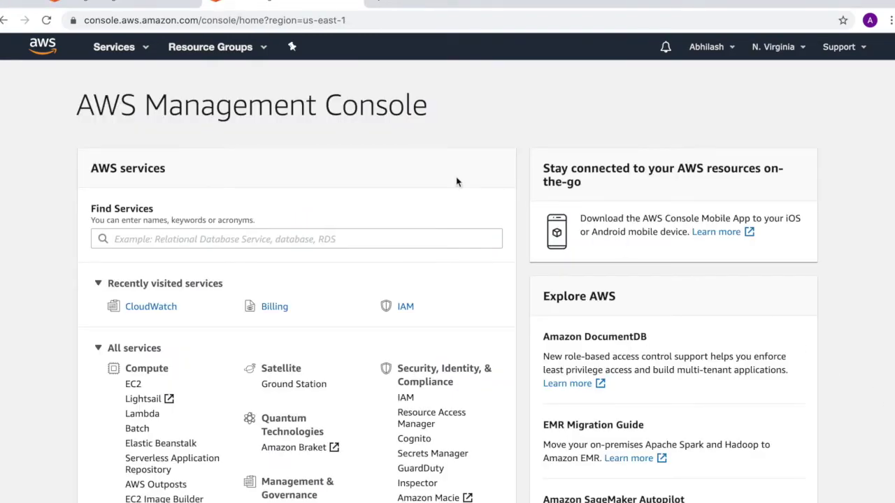
{"action": "left_click", "coordinate": [131, 49]}
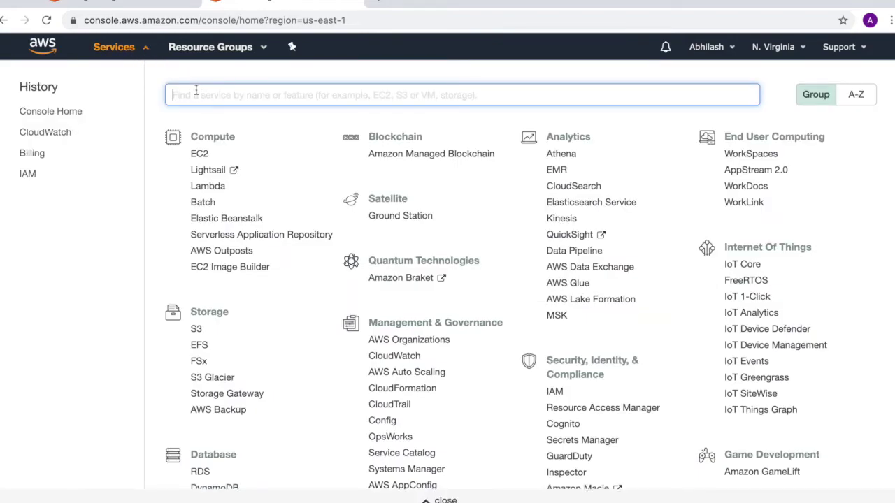
Open Billing preferences from the Billing service and follow Manage Billing Alerts into CloudWatch
{"action": "type", "text": "Bill"}
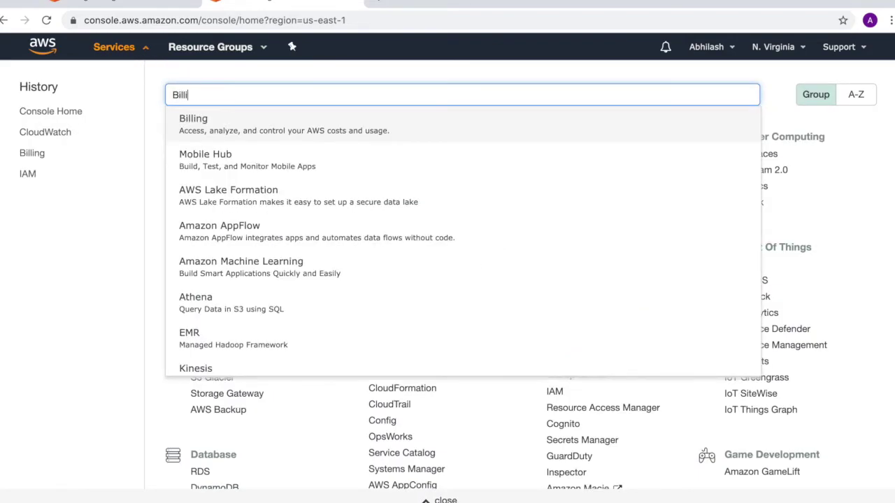
{"action": "type", "text": "i"}
{"action": "left_click", "coordinate": [198, 130]}
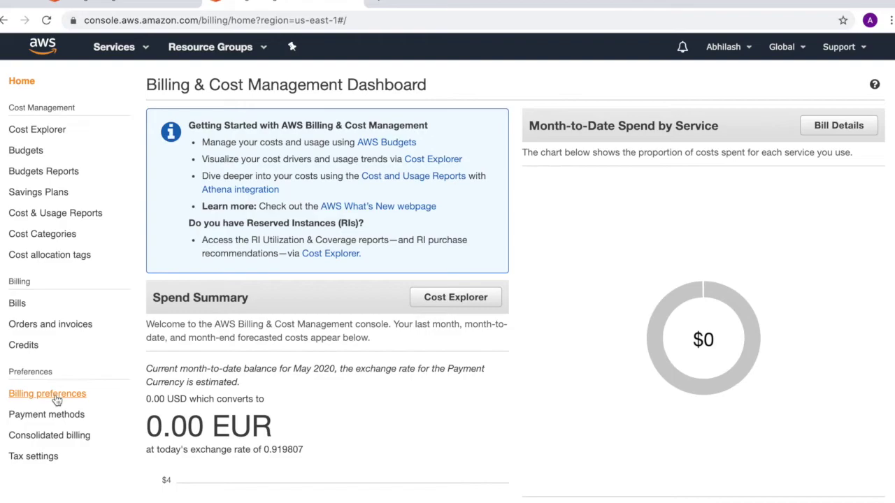
{"action": "left_click", "coordinate": [57, 400]}
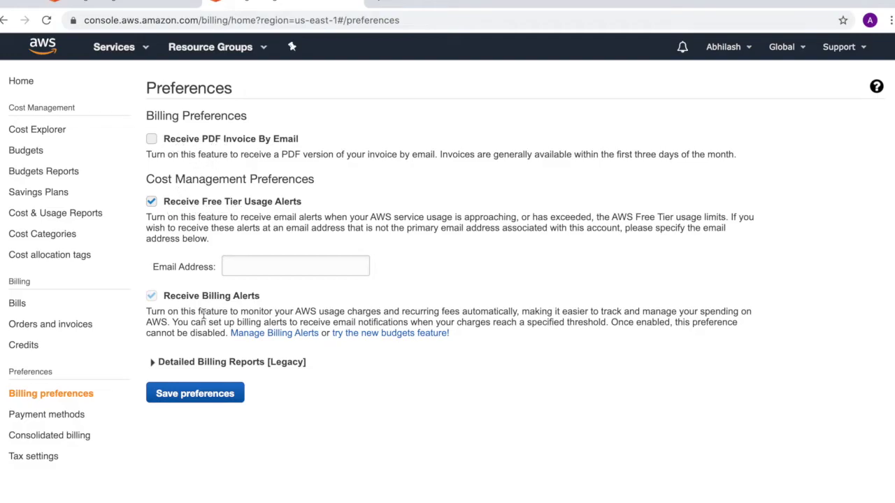
{"action": "left_click", "coordinate": [293, 336]}
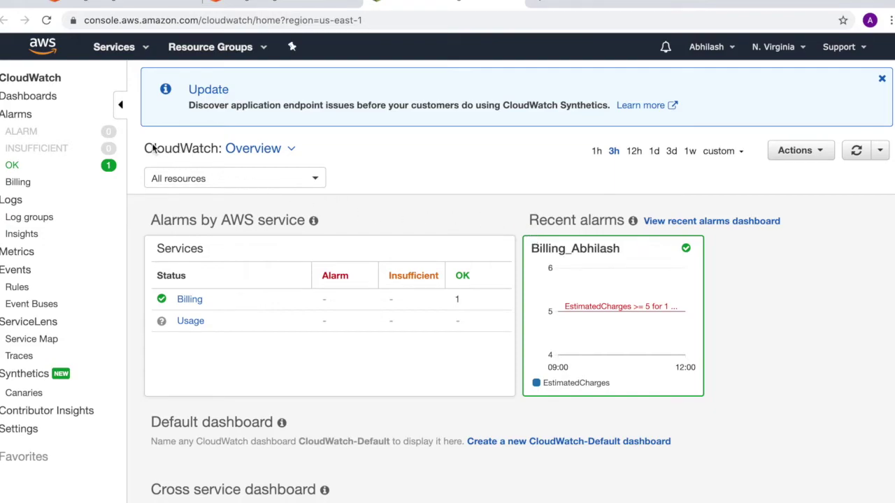
Open CloudWatch Alarms > Billing, note the existing EstimatedCharges >= 5 alarm, and begin Create alarm
{"action": "left_click_drag", "start_coordinate": [146, 148], "coordinate": [206, 150]}
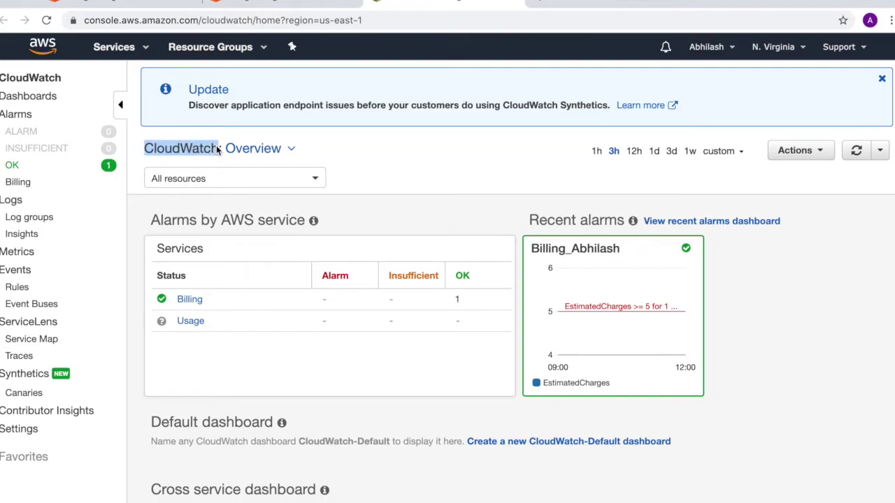
{"action": "left_click", "coordinate": [423, 172]}
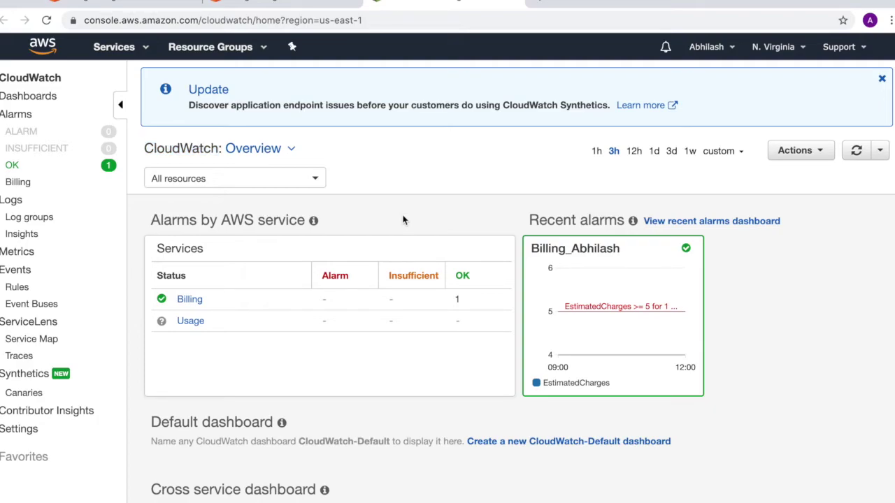
{"action": "scroll", "coordinate": [403, 221], "scroll_direction": "down", "scroll_amount": 3}
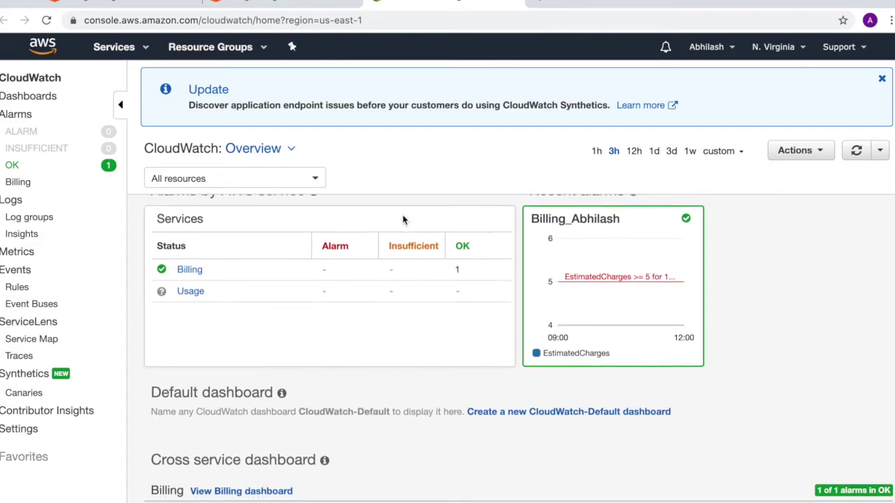
{"action": "scroll", "coordinate": [402, 221], "scroll_direction": "down", "scroll_amount": 1}
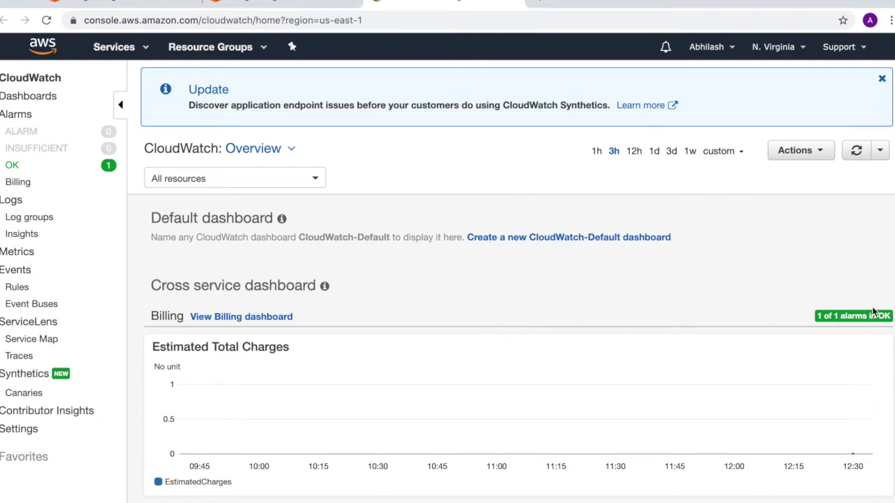
{"action": "left_click", "coordinate": [846, 319]}
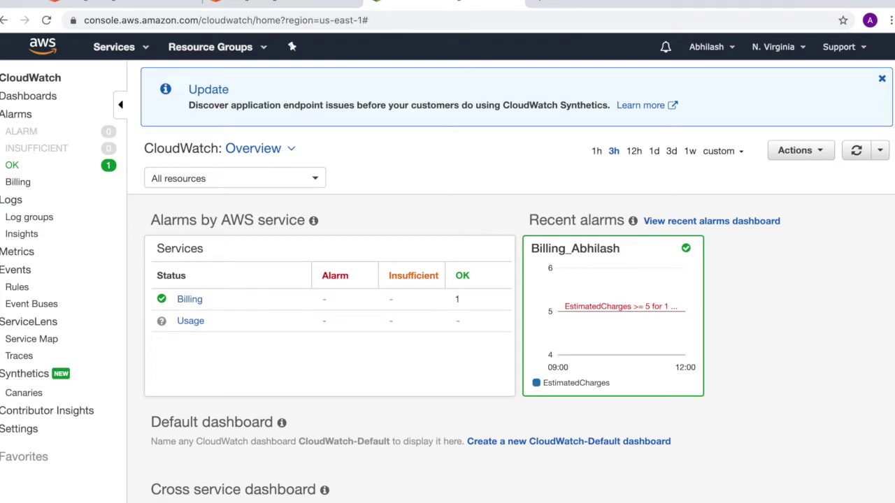
{"action": "left_click", "coordinate": [18, 184]}
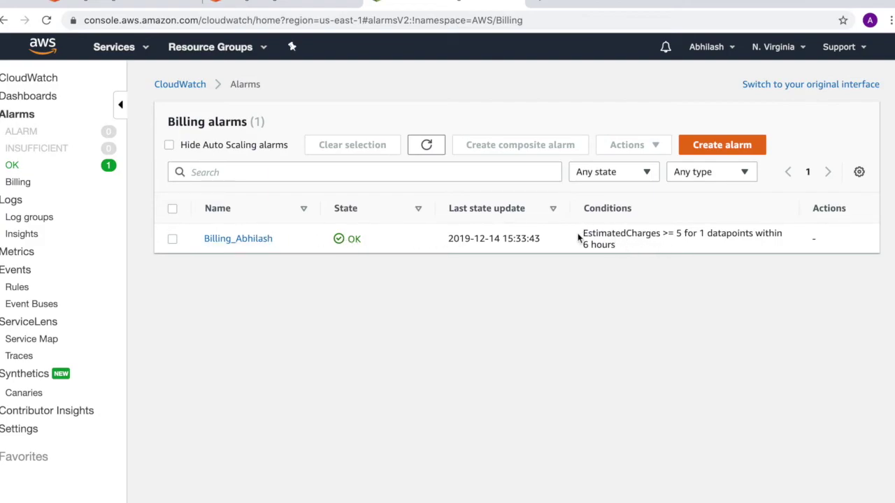
{"action": "left_click_drag", "start_coordinate": [585, 233], "coordinate": [633, 250]}
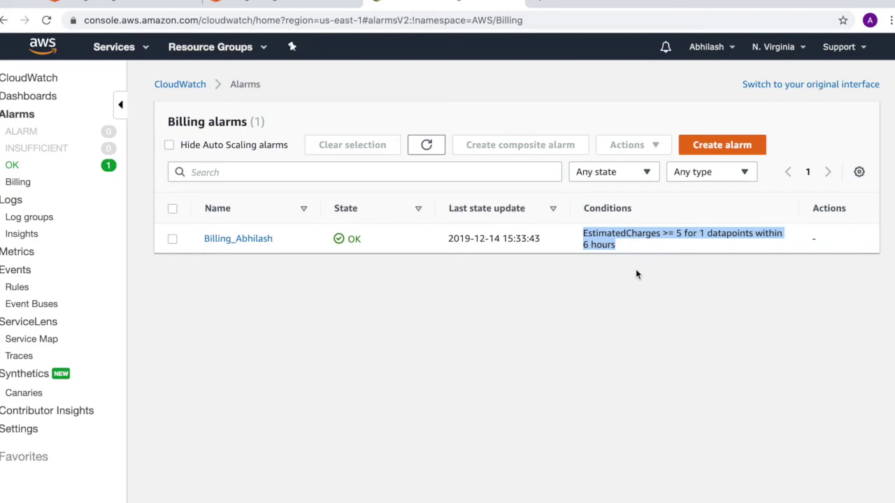
{"action": "left_click", "coordinate": [637, 275]}
{"action": "left_click", "coordinate": [713, 153]}
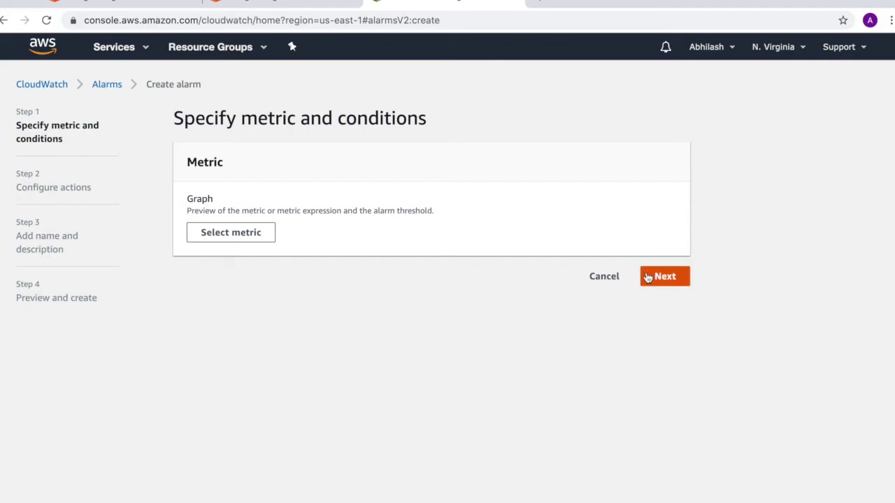
Pick Billing > Total Estimated Charge and select the USD EstimatedCharges metric for the alarm
{"action": "left_click", "coordinate": [258, 241]}
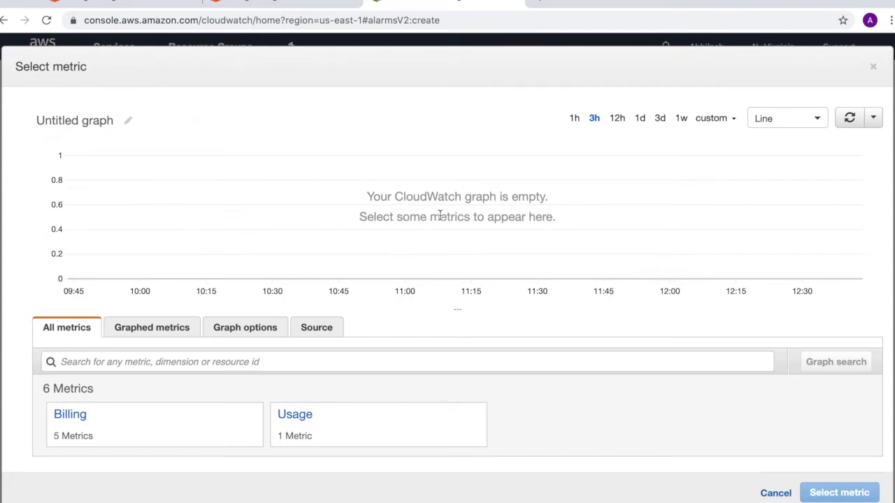
{"action": "left_click", "coordinate": [80, 422]}
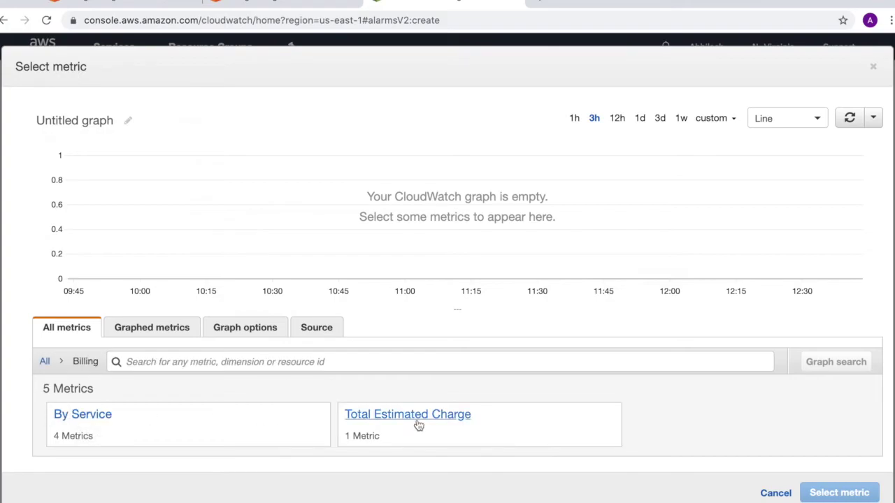
{"action": "left_click", "coordinate": [423, 416]}
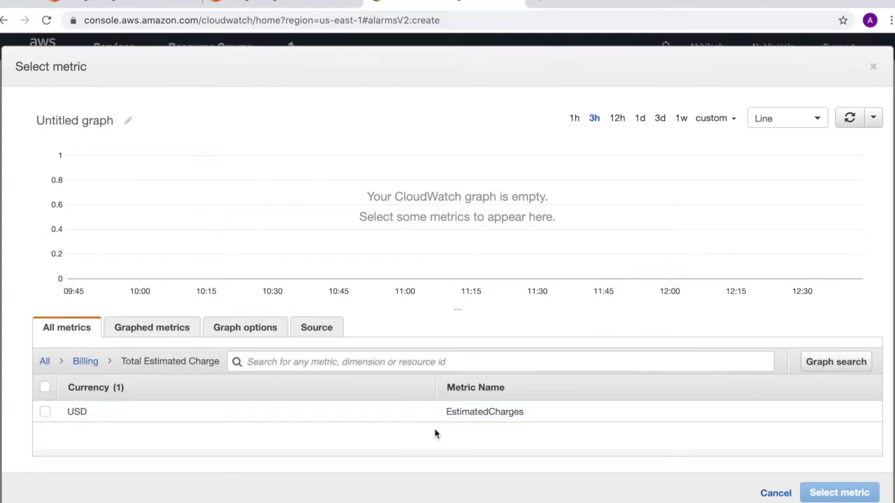
{"action": "left_click", "coordinate": [45, 412]}
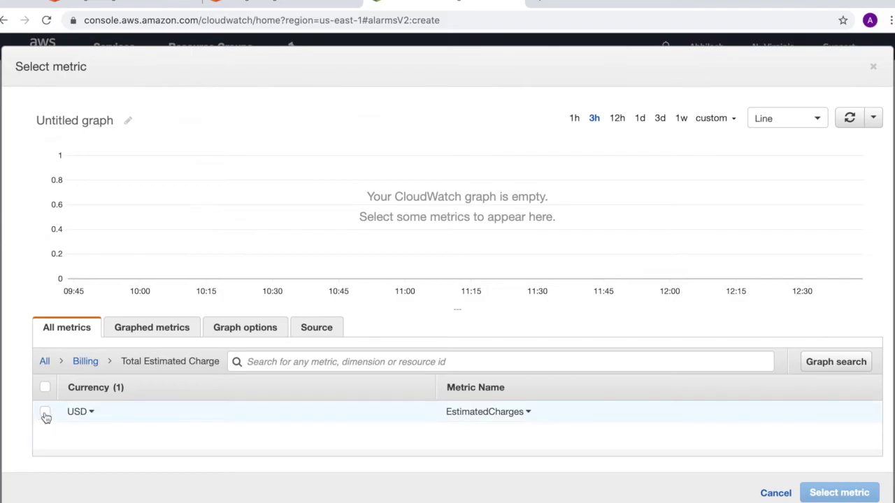
{"action": "left_click", "coordinate": [91, 412]}
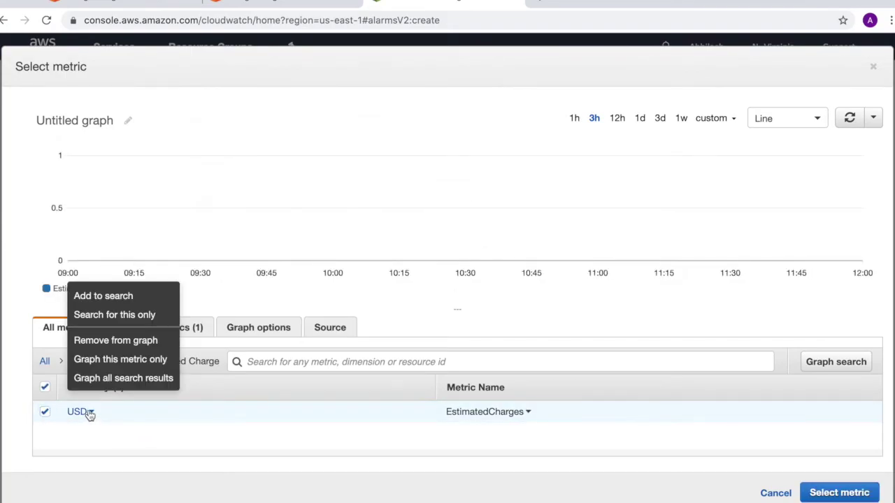
{"action": "left_click", "coordinate": [90, 413]}
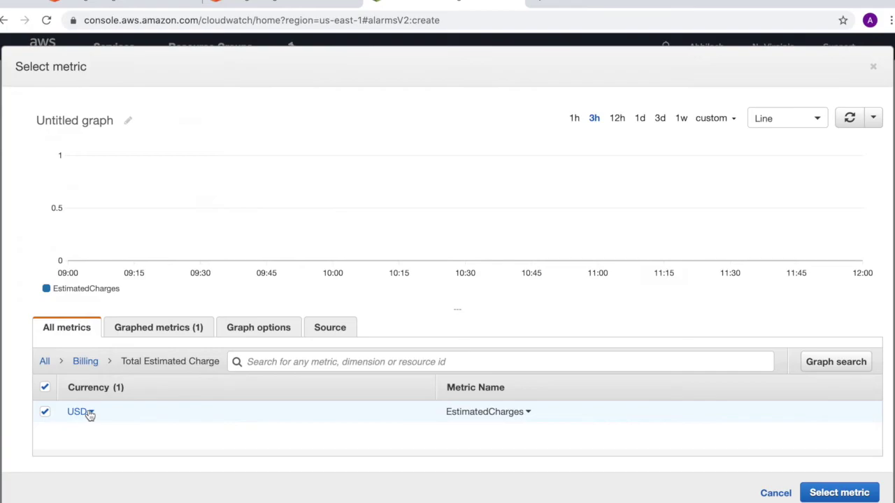
{"action": "left_click", "coordinate": [840, 494]}
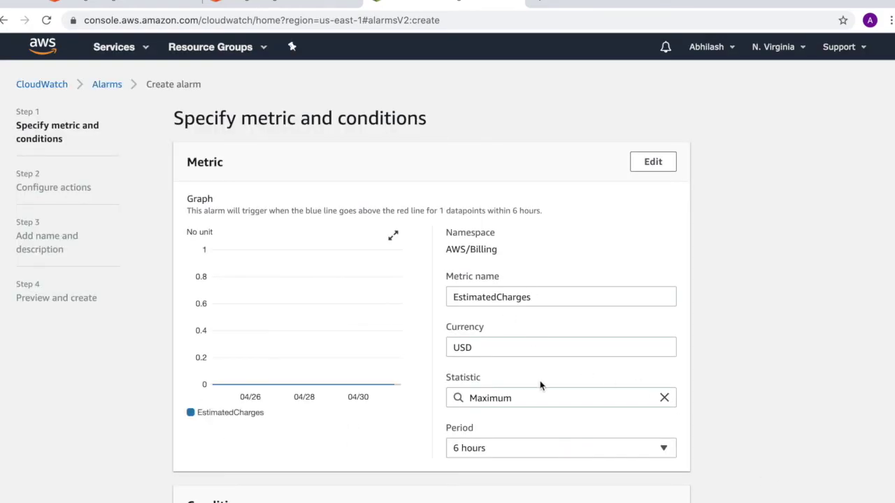
Keep the alarm period at 6 hours and set the comparison to Greater
{"action": "scroll", "coordinate": [540, 380], "scroll_direction": "down", "scroll_amount": 3}
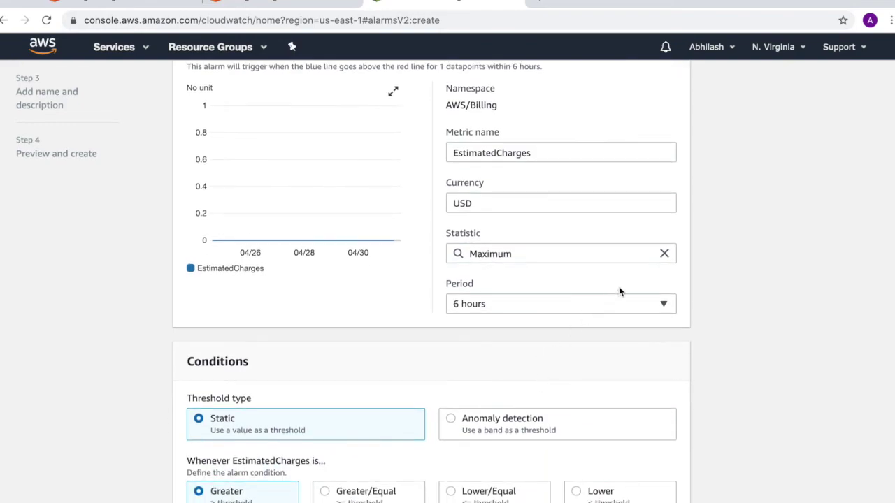
{"action": "left_click", "coordinate": [634, 306]}
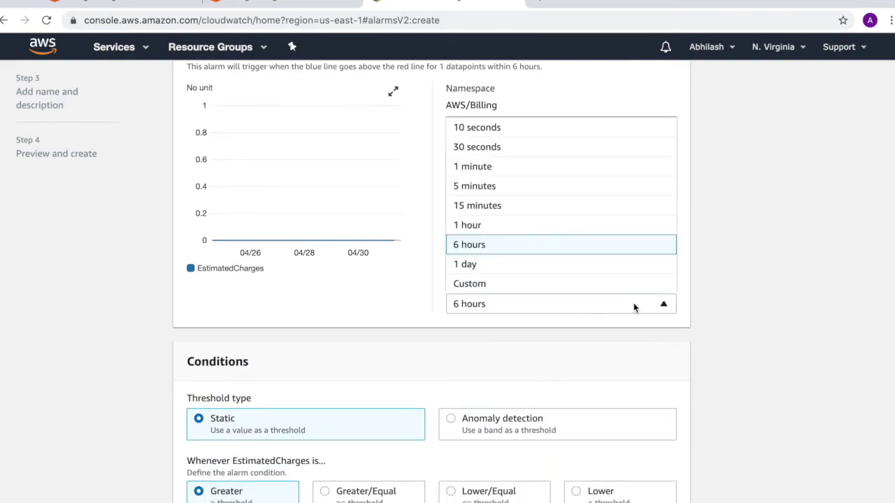
{"action": "left_click", "coordinate": [596, 306]}
{"action": "scroll", "coordinate": [581, 378], "scroll_direction": "down", "scroll_amount": 2}
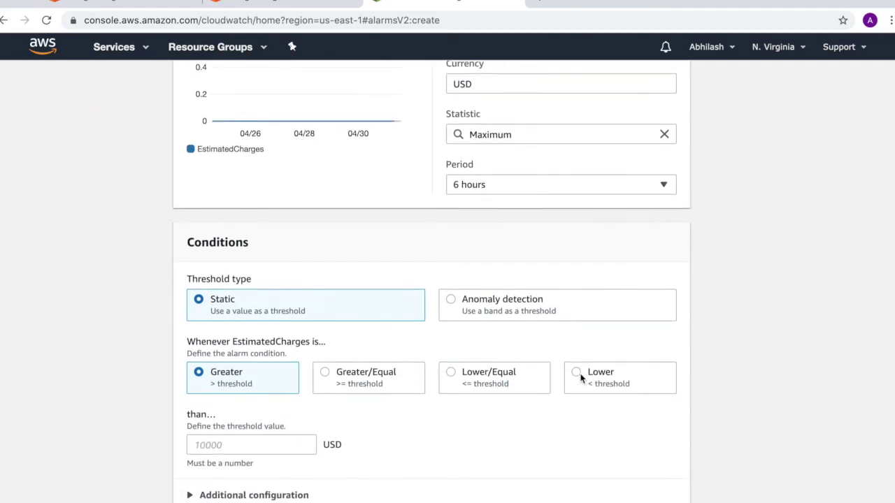
{"action": "left_click", "coordinate": [335, 380]}
{"action": "left_click", "coordinate": [236, 375]}
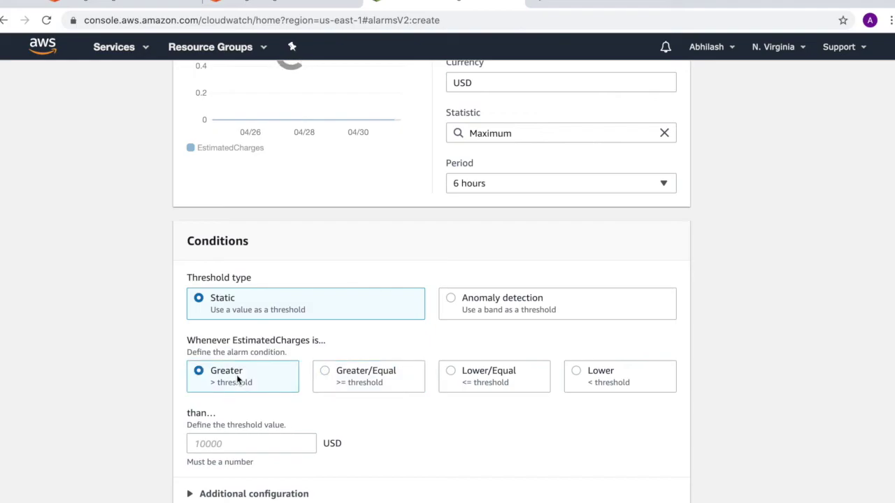
Enter a 10 USD threshold, check the additional configuration, and proceed to actions
{"action": "scroll", "coordinate": [252, 436], "scroll_direction": "down", "scroll_amount": 1}
{"action": "left_click", "coordinate": [253, 415]}
{"action": "type", "text": "10"}
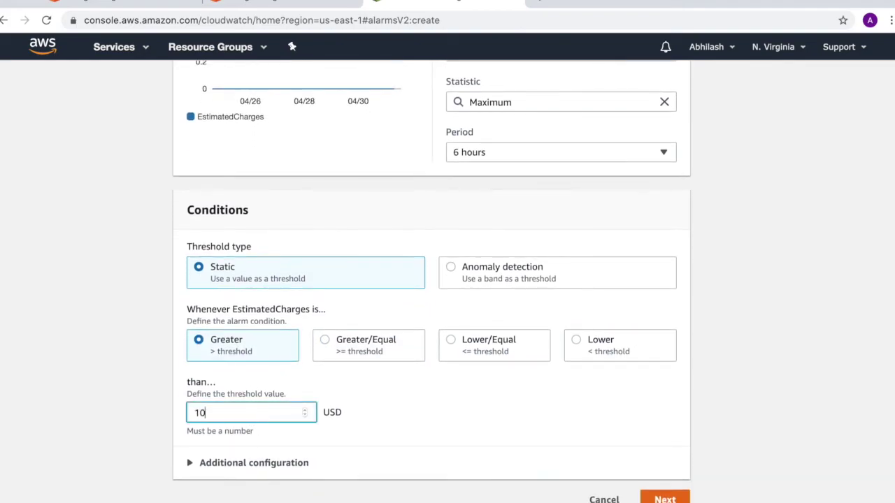
{"action": "left_click", "coordinate": [483, 418]}
{"action": "scroll", "coordinate": [484, 424], "scroll_direction": "down", "scroll_amount": 1}
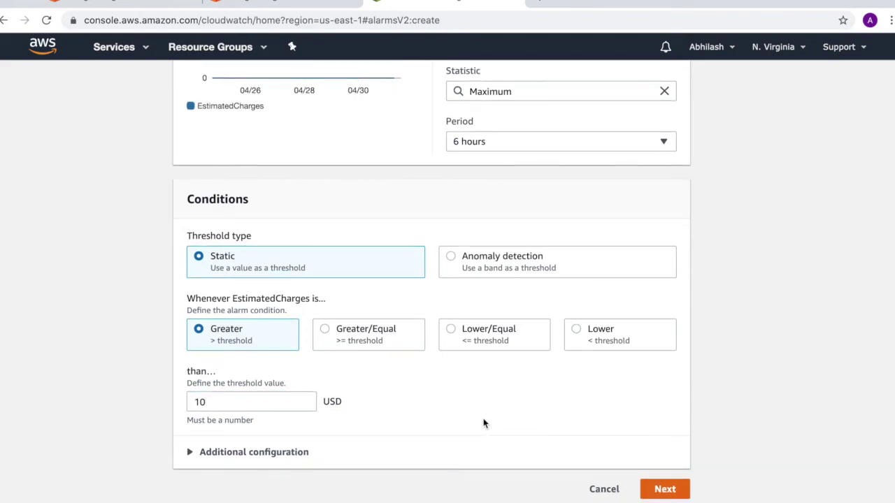
{"action": "left_click", "coordinate": [190, 453]}
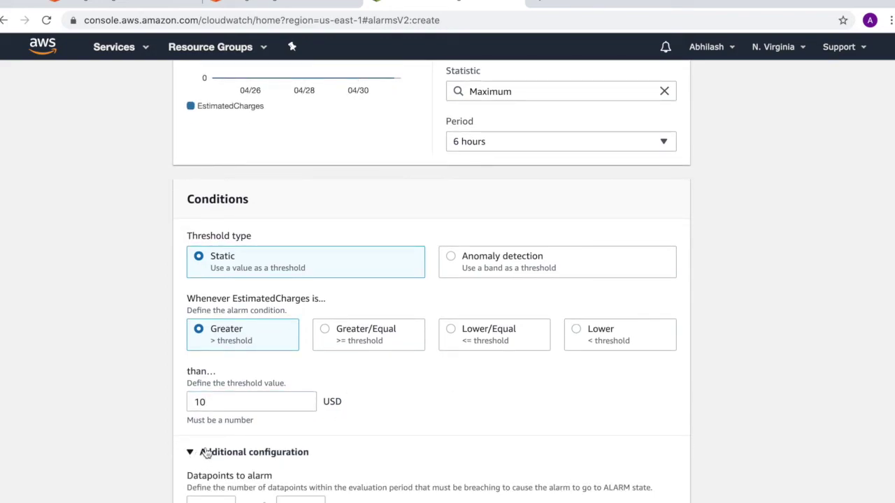
{"action": "scroll", "coordinate": [266, 439], "scroll_direction": "down", "scroll_amount": 3}
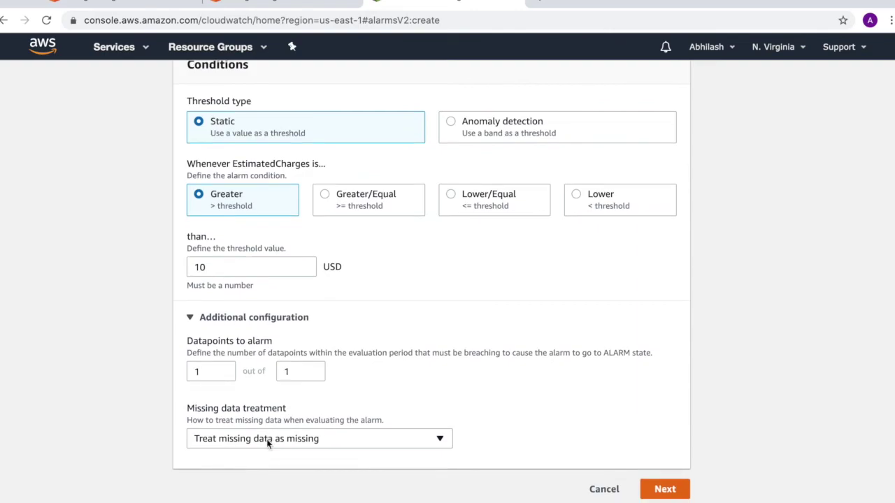
{"action": "left_click", "coordinate": [190, 318]}
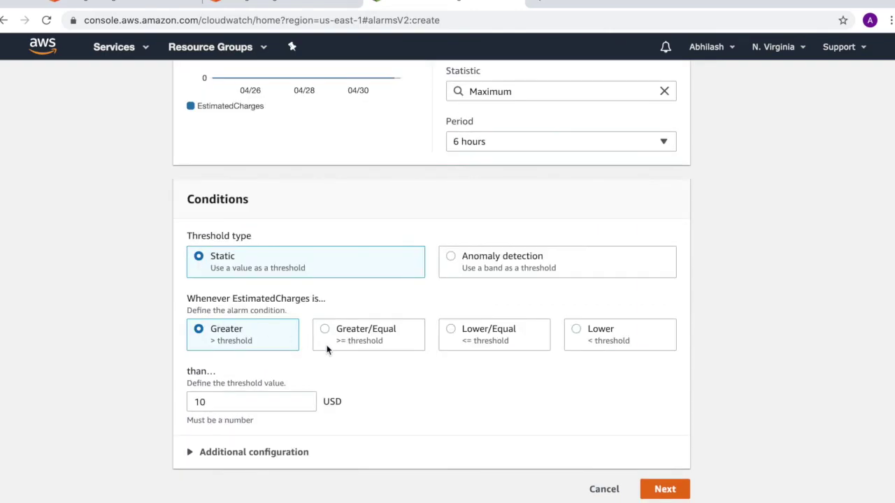
{"action": "left_click", "coordinate": [685, 492]}
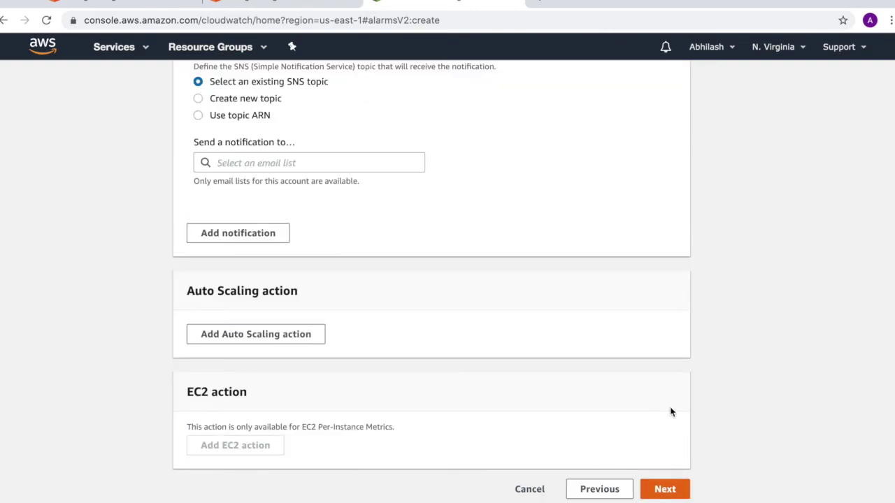
Set the notification trigger to the In alarm state
{"action": "scroll", "coordinate": [653, 376], "scroll_direction": "up", "scroll_amount": 3}
{"action": "scroll", "coordinate": [652, 377], "scroll_direction": "up", "scroll_amount": 1}
{"action": "scroll", "coordinate": [652, 376], "scroll_direction": "down", "scroll_amount": 1}
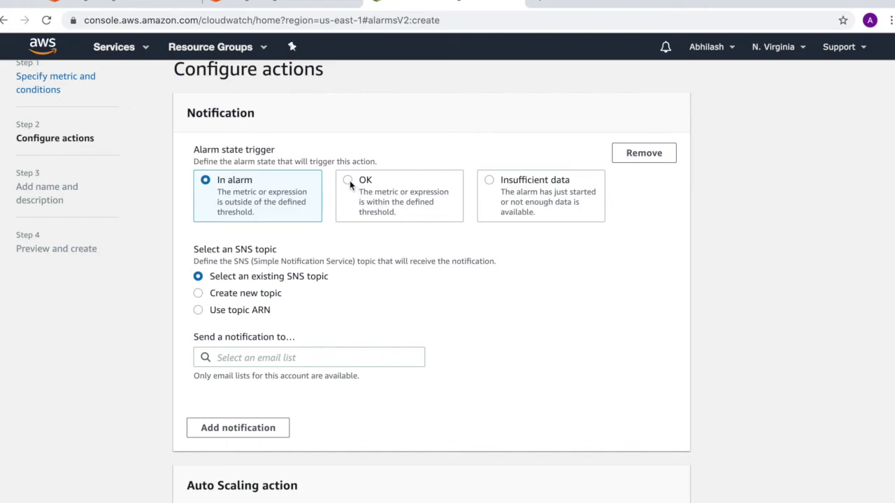
{"action": "left_click", "coordinate": [350, 181]}
{"action": "left_click", "coordinate": [490, 180]}
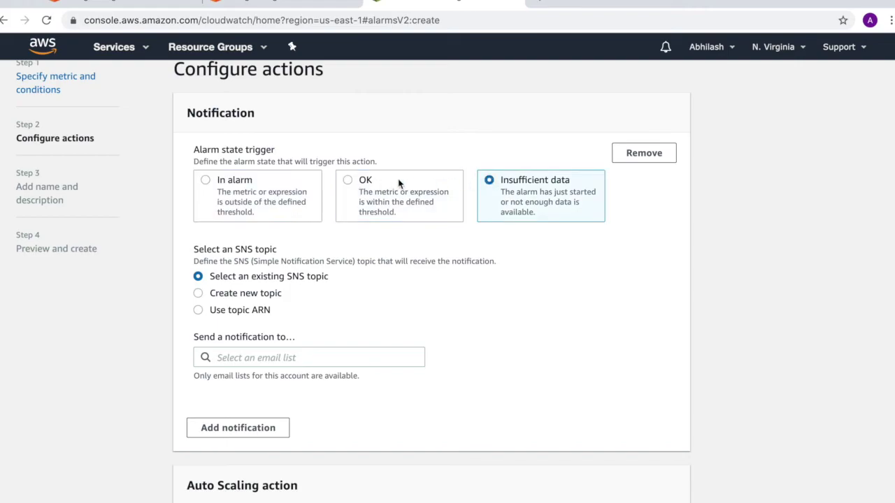
{"action": "left_click", "coordinate": [347, 182]}
{"action": "left_click", "coordinate": [206, 182]}
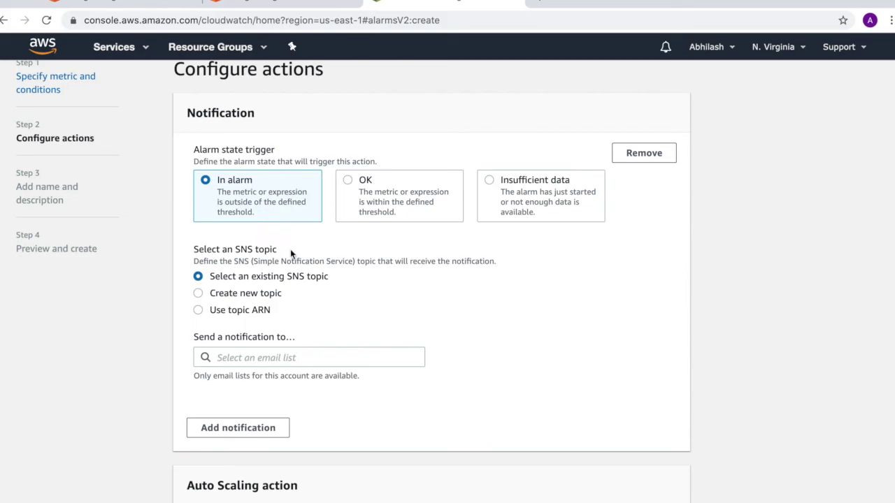
Send alarm notifications to Default_CloudWatch_Alarms_Topic and proceed to naming
{"action": "scroll", "coordinate": [348, 306], "scroll_direction": "down", "scroll_amount": 1}
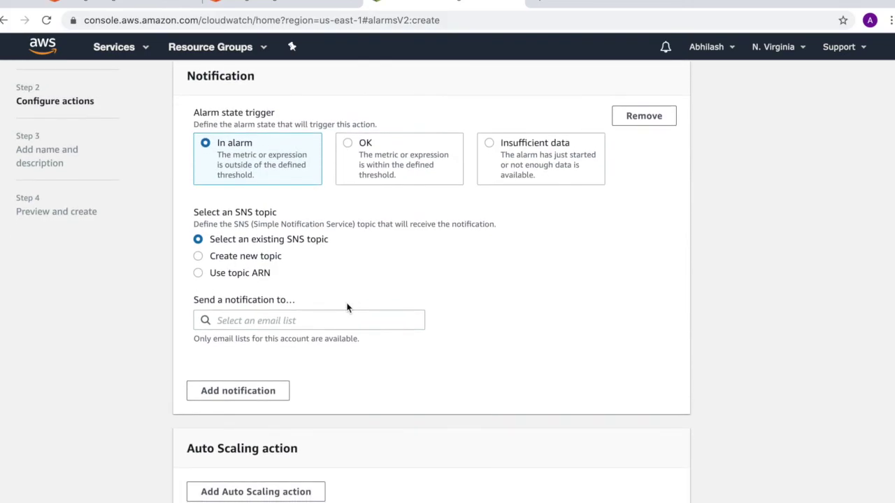
{"action": "scroll", "coordinate": [347, 303], "scroll_direction": "down", "scroll_amount": 1}
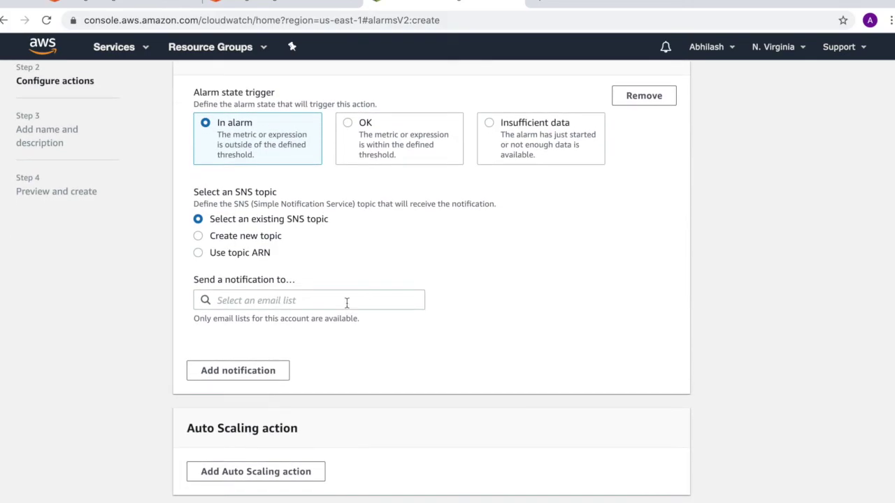
{"action": "left_click", "coordinate": [240, 300]}
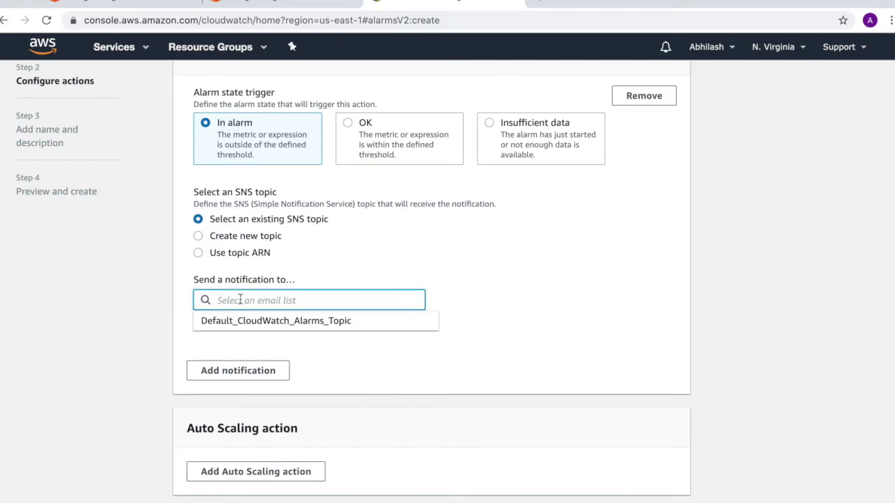
{"action": "left_click", "coordinate": [240, 320]}
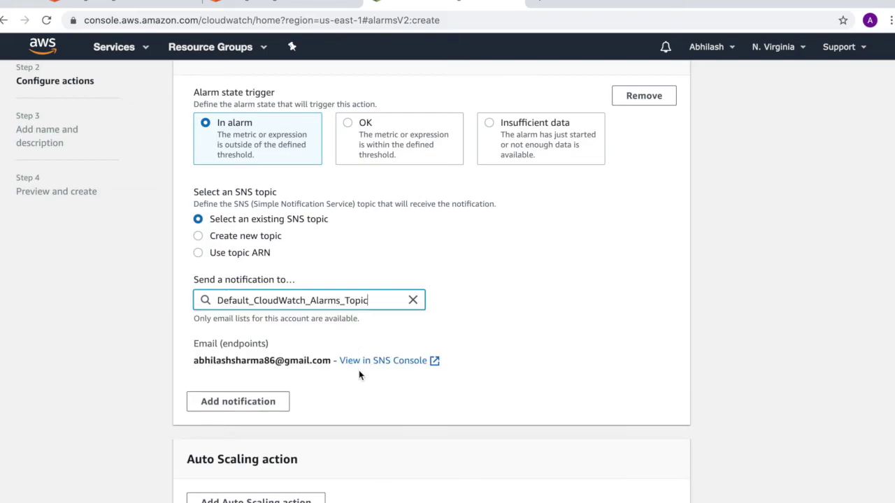
{"action": "scroll", "coordinate": [359, 372], "scroll_direction": "down", "scroll_amount": 2}
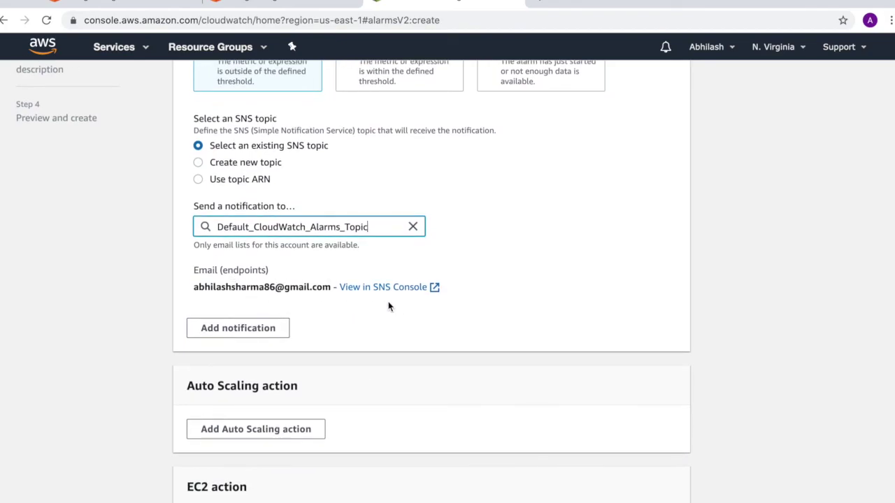
{"action": "scroll", "coordinate": [359, 390], "scroll_direction": "down", "scroll_amount": 3}
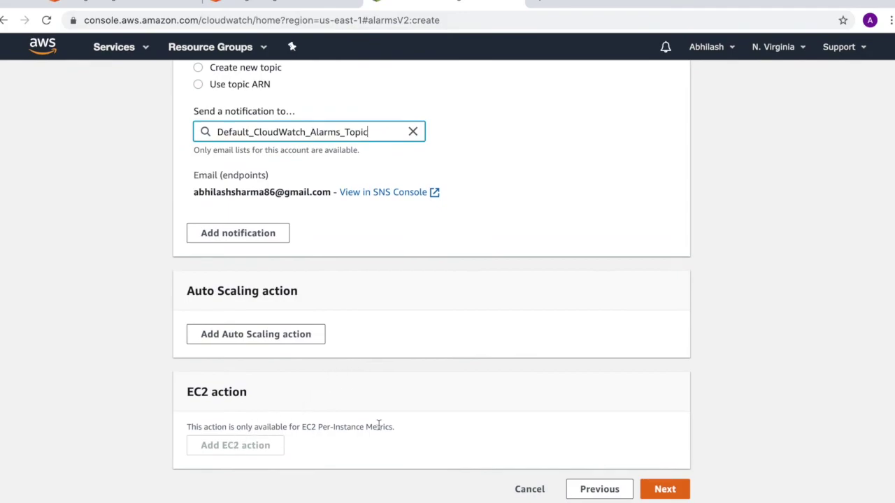
{"action": "left_click", "coordinate": [665, 489]}
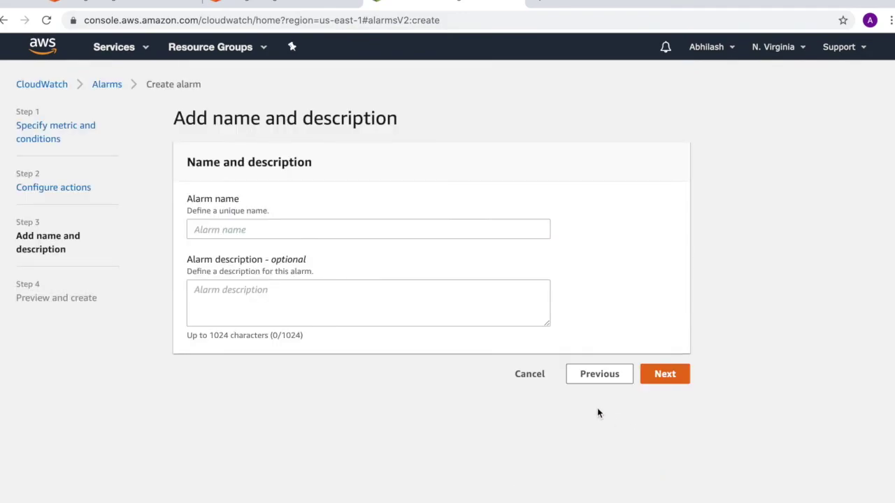
Name the alarm 'testalarm', describe it as 'Alarm for more than 10 usd', and preview
{"action": "left_click", "coordinate": [420, 232]}
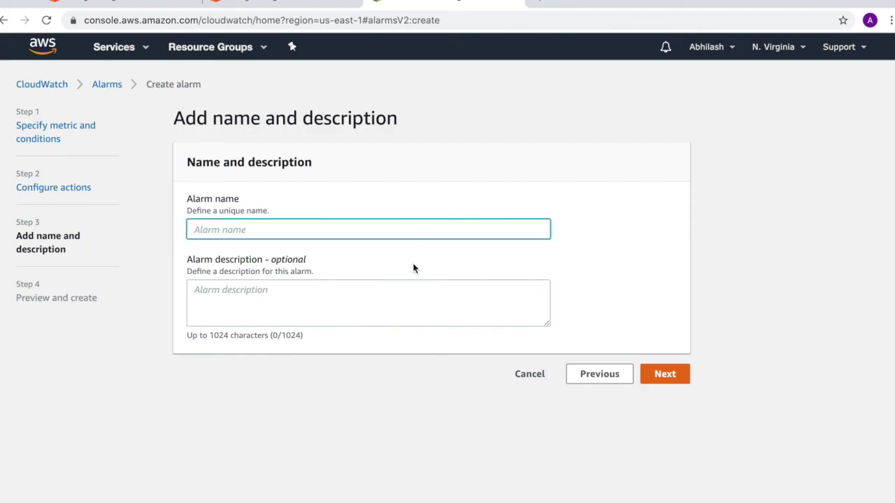
{"action": "type", "text": "testalarm"}
{"action": "left_click", "coordinate": [376, 298]}
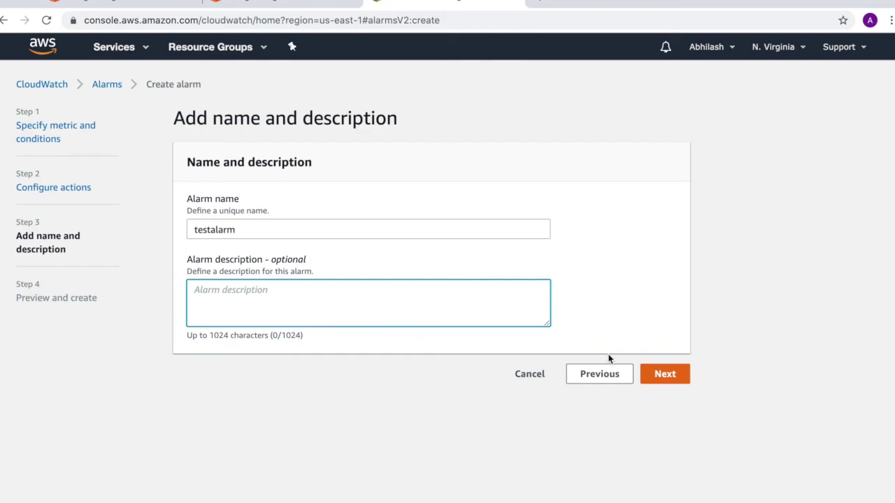
{"action": "type", "text": "Alarm for "}
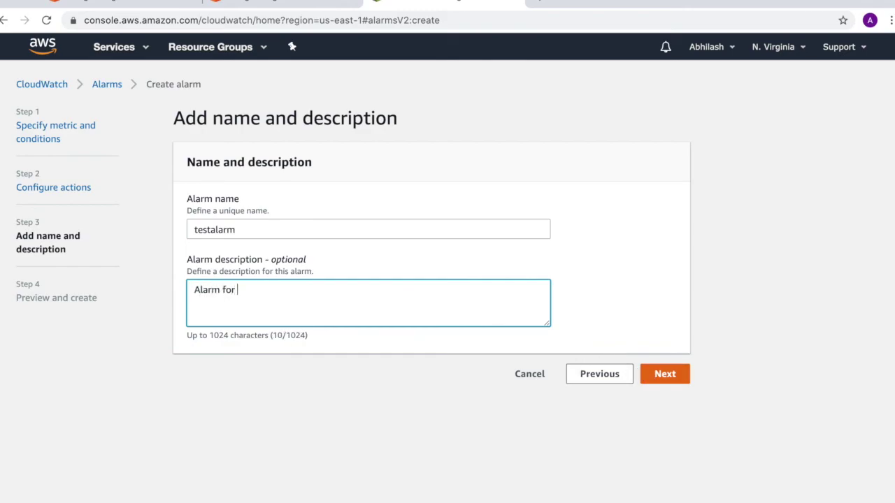
{"action": "type", "text": "more than 10 usd"}
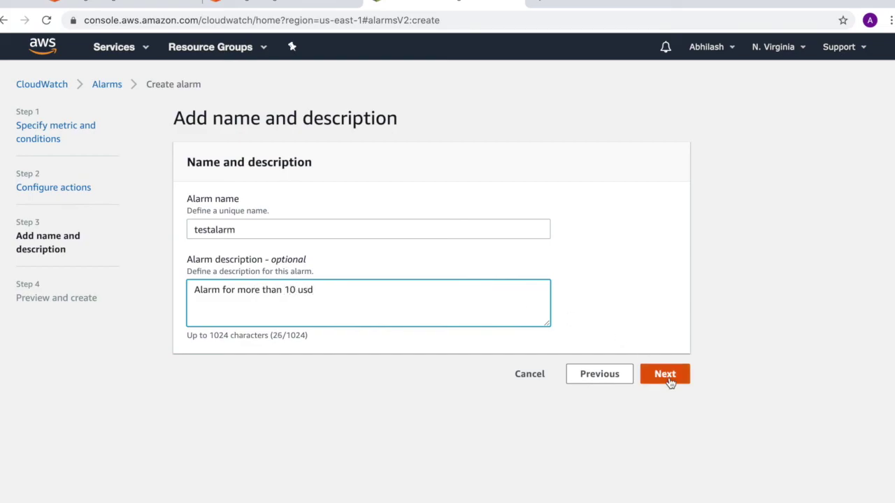
{"action": "left_click", "coordinate": [667, 383]}
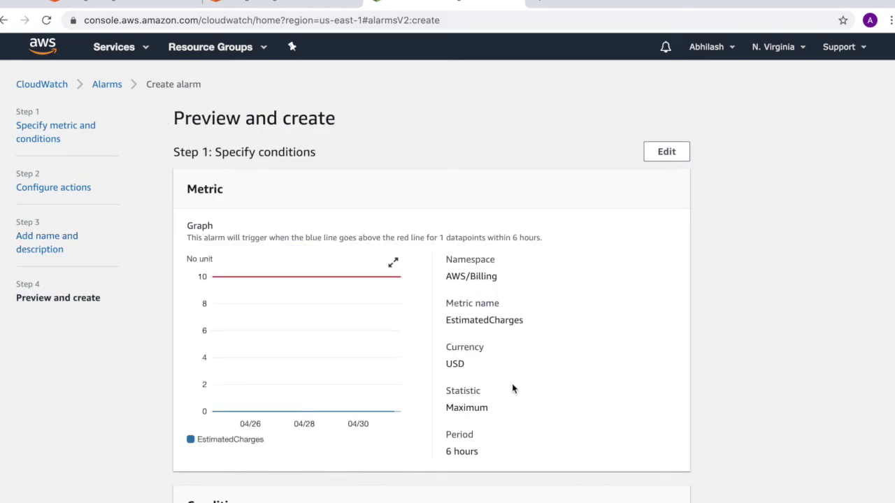
Look over the testalarm preview, then cancel creation to return to Billing alarms
{"action": "scroll", "coordinate": [414, 389], "scroll_direction": "down", "scroll_amount": 2}
{"action": "scroll", "coordinate": [414, 388], "scroll_direction": "down", "scroll_amount": 5}
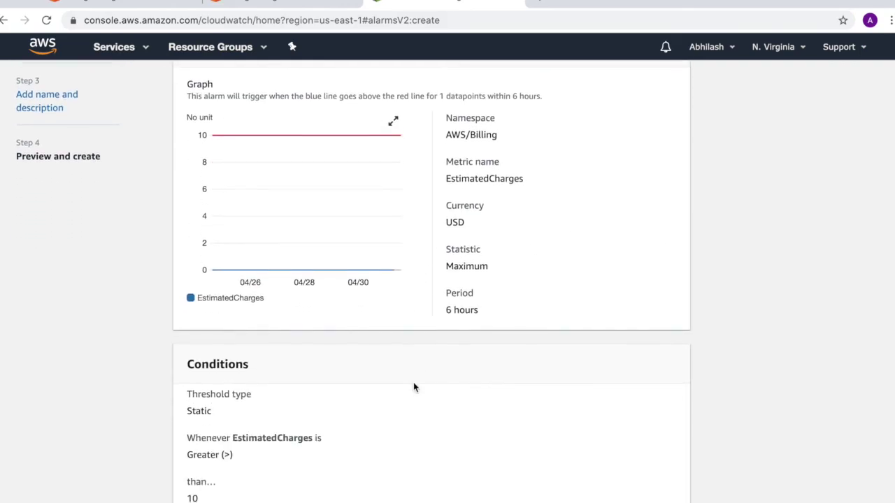
{"action": "scroll", "coordinate": [414, 387], "scroll_direction": "down", "scroll_amount": 5}
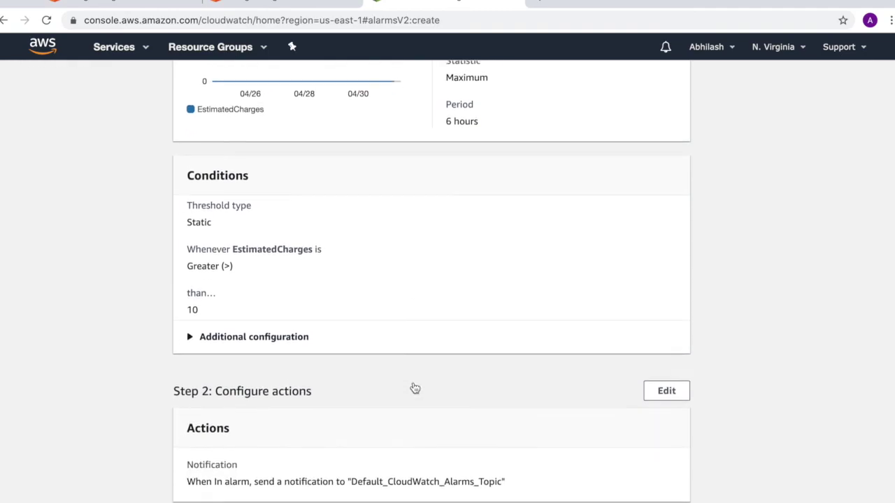
{"action": "scroll", "coordinate": [413, 388], "scroll_direction": "down", "scroll_amount": 5}
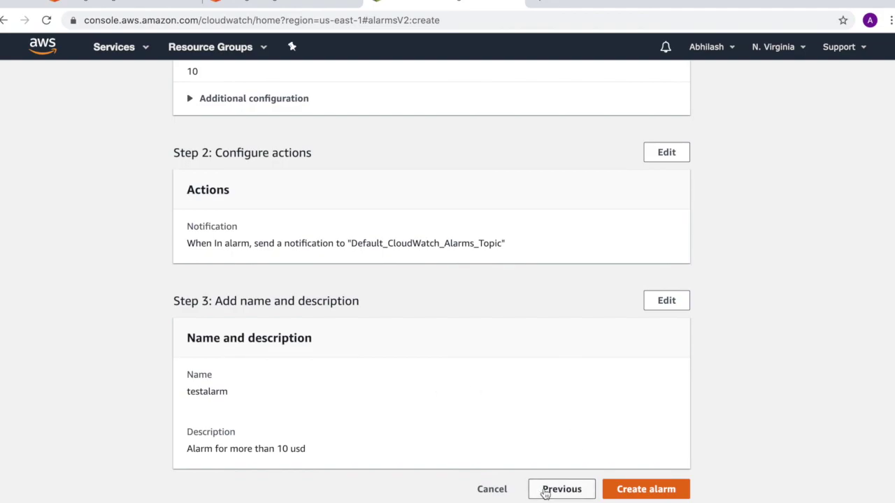
{"action": "left_click", "coordinate": [491, 489]}
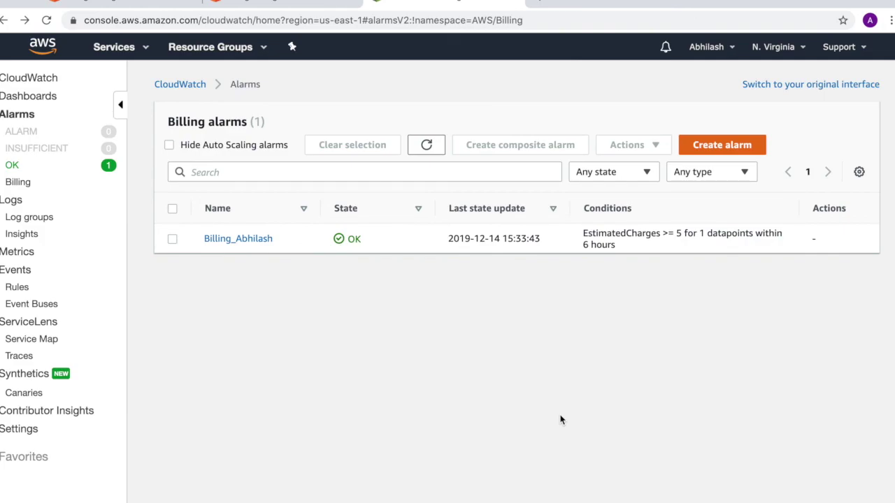